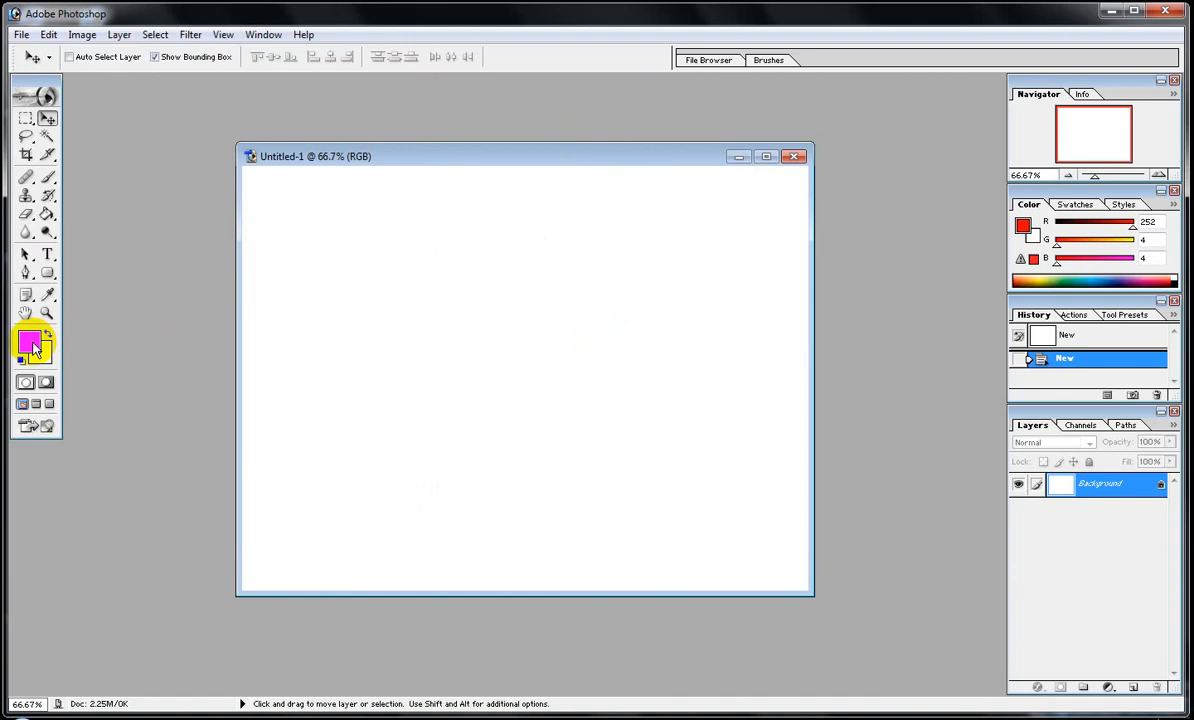
# Fill the blank canvas background with the red foreground color using the Paint Bucket.
pyautogui.click(47, 213)
pyautogui.click(380, 260)
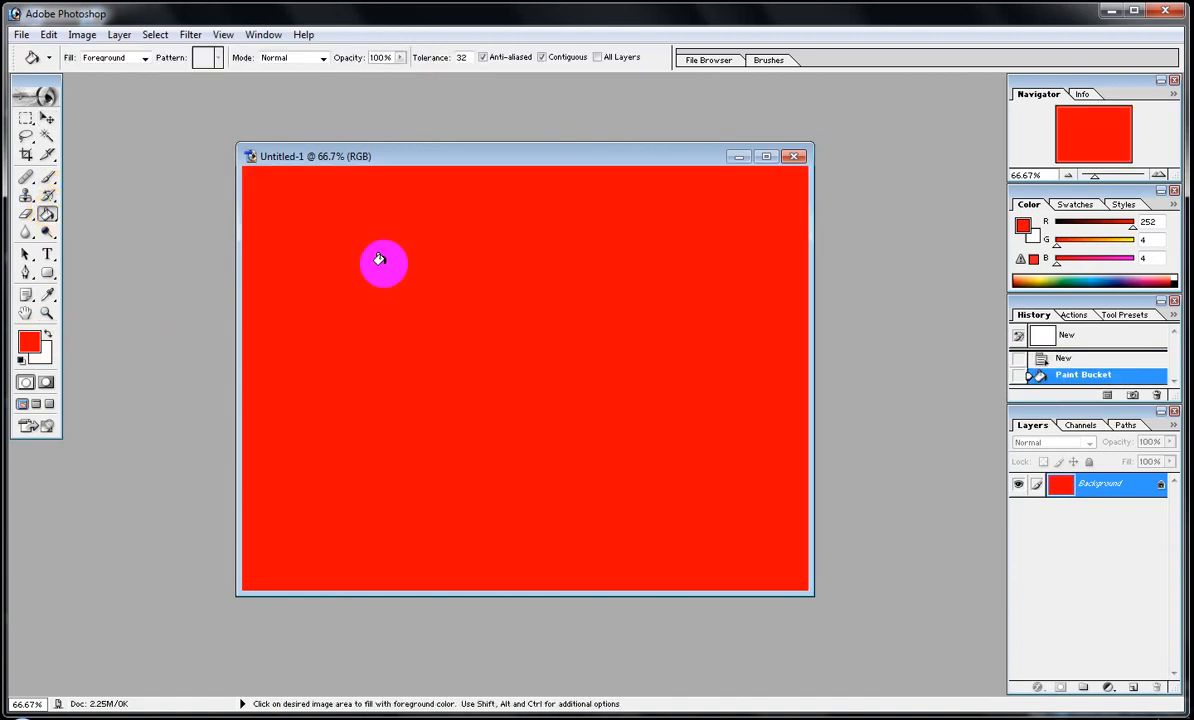
# Start a text layer in the canvas's upper-left area and set its text color to green (04FC10).
pyautogui.click(47, 254)
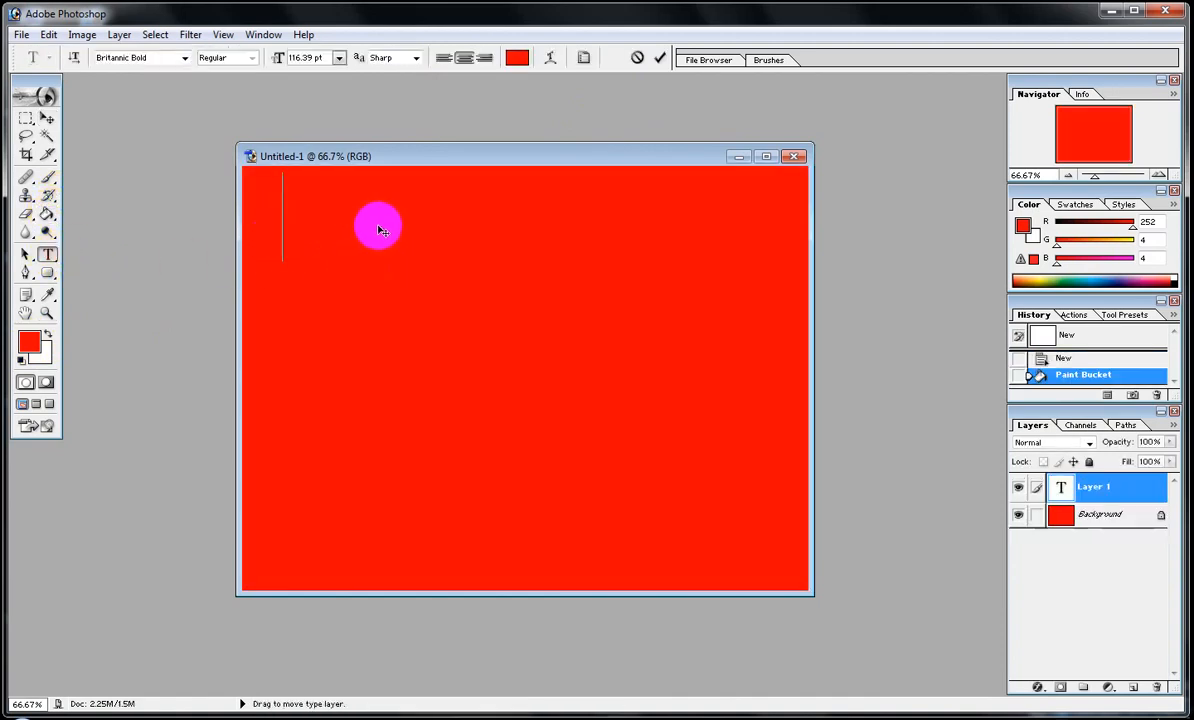
pyautogui.click(517, 57)
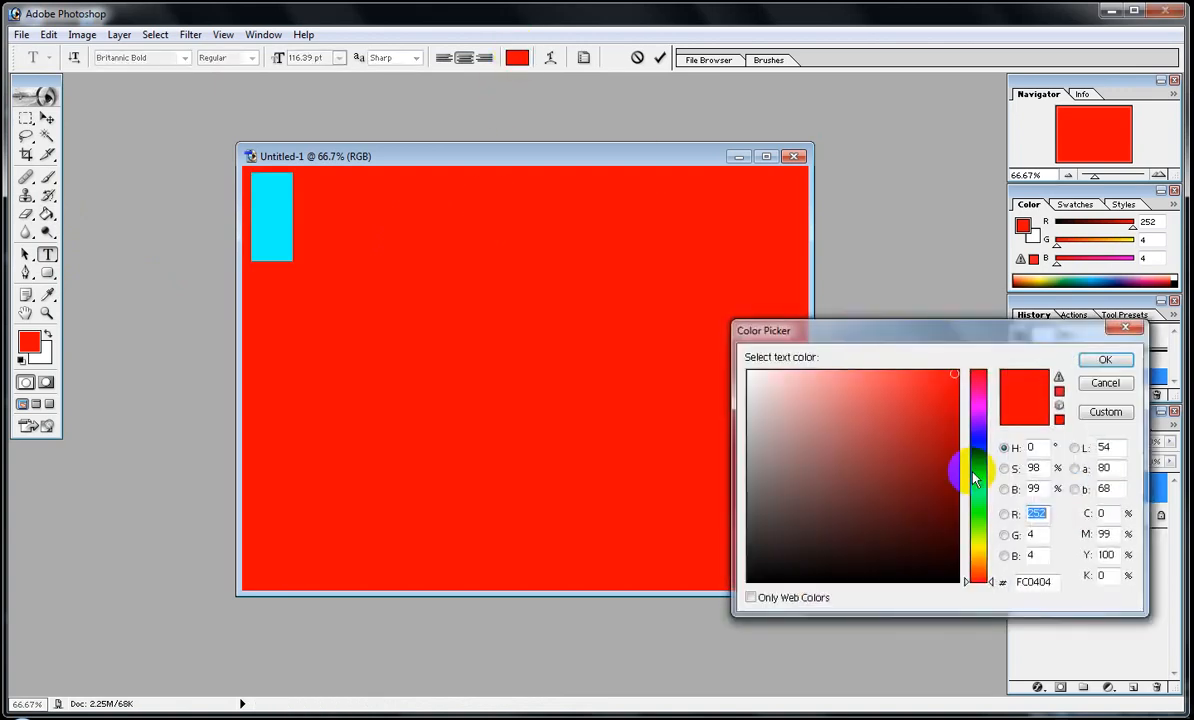
pyautogui.click(980, 477)
pyautogui.click(1106, 361)
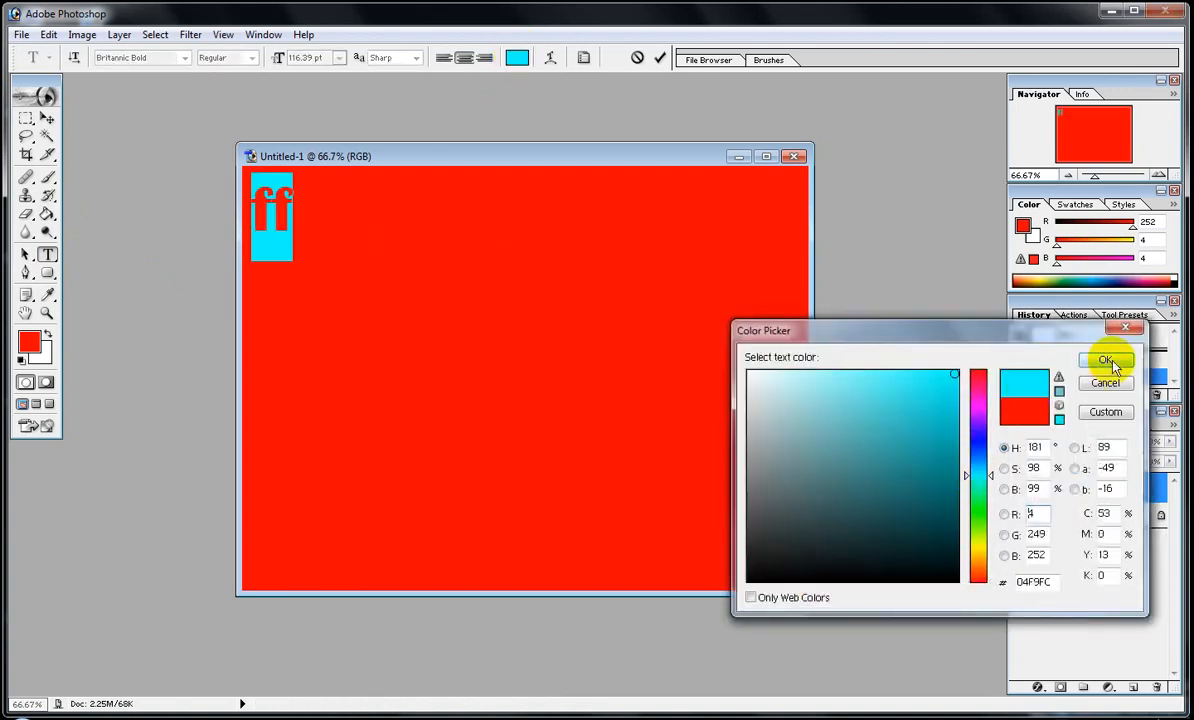
pyautogui.click(978, 510)
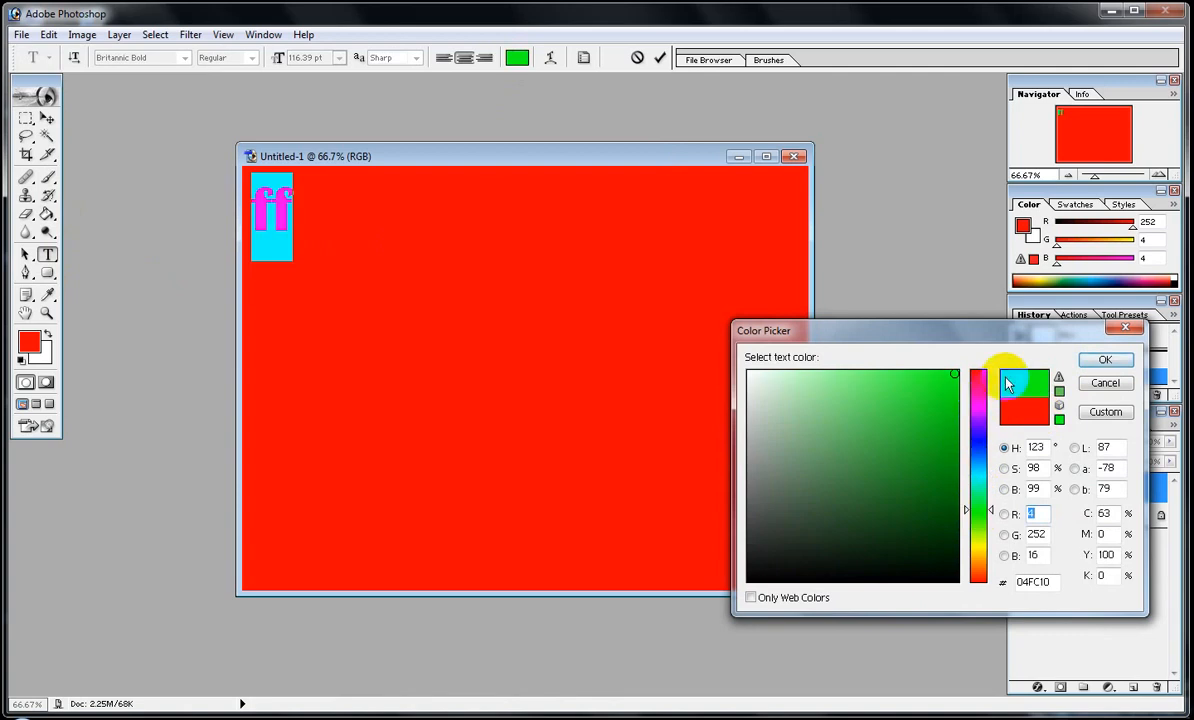
pyautogui.click(1106, 364)
pyautogui.click(280, 213)
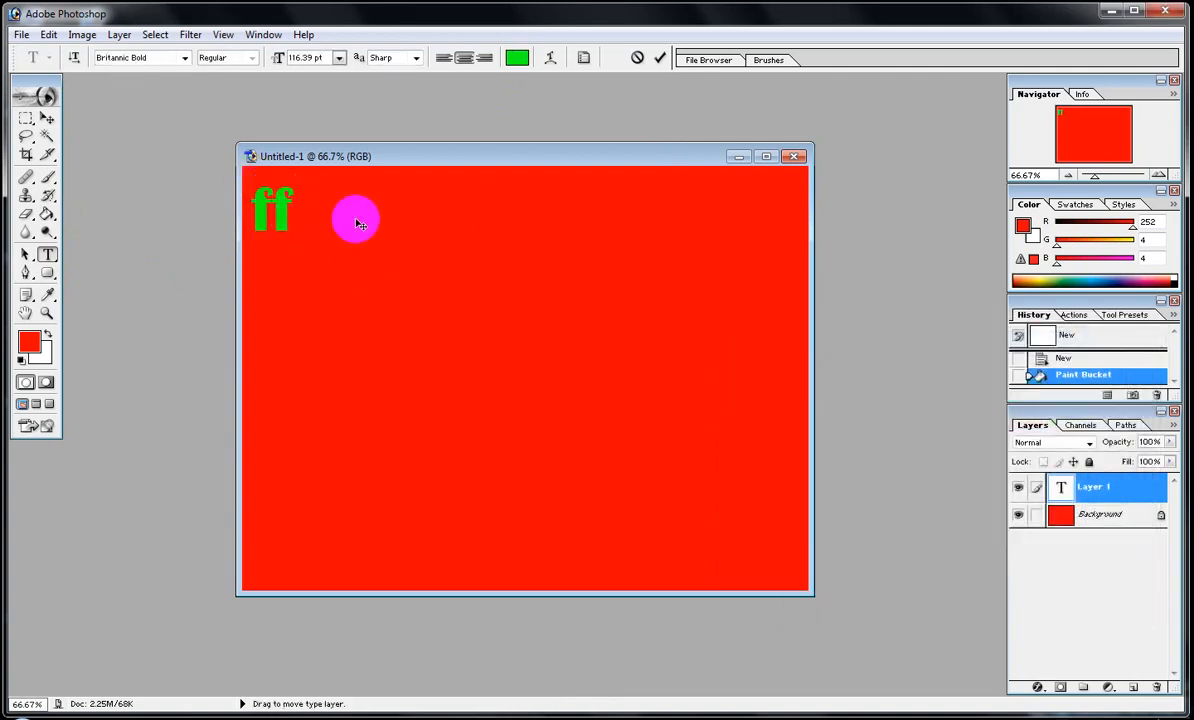
# Replace the text with "CREATE A NEW PLAYLIST" and move it right and slightly down to center it across the canvas.
pyautogui.hotkey('ctrl', 'a')
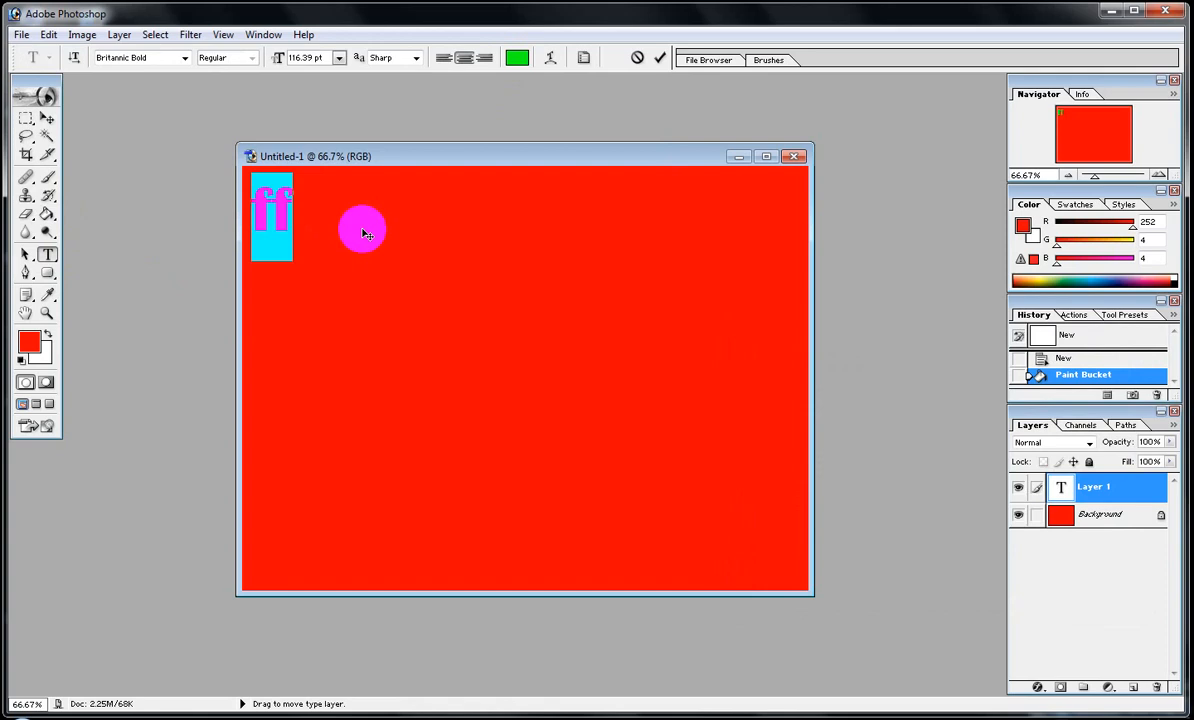
pyautogui.write('MA')
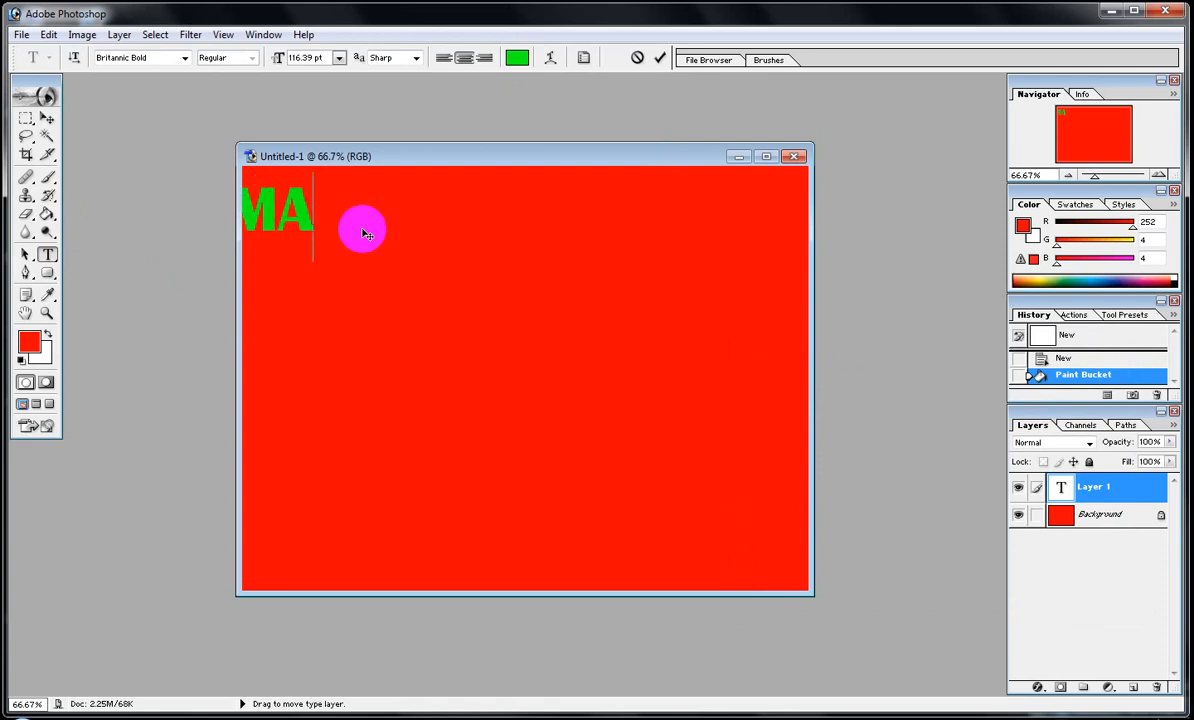
pyautogui.hotkey('ctrl', 'a')
pyautogui.write('CREATE A')
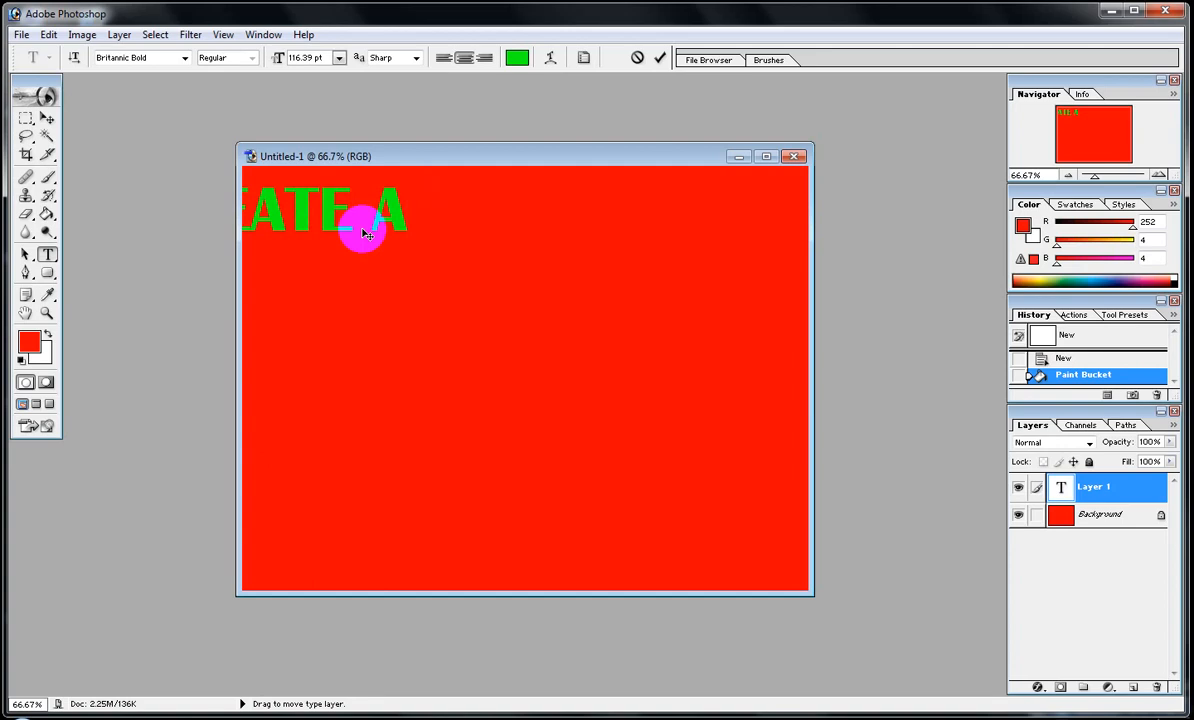
pyautogui.write(' NEW')
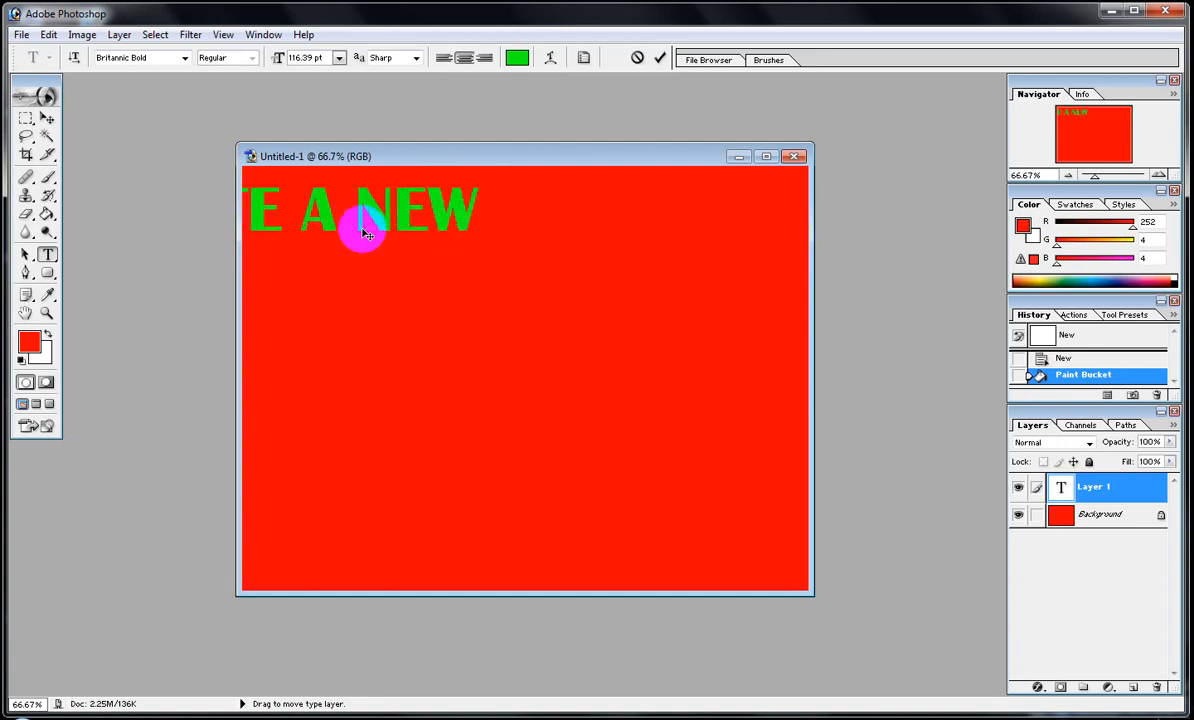
pyautogui.write(' PLAYL')
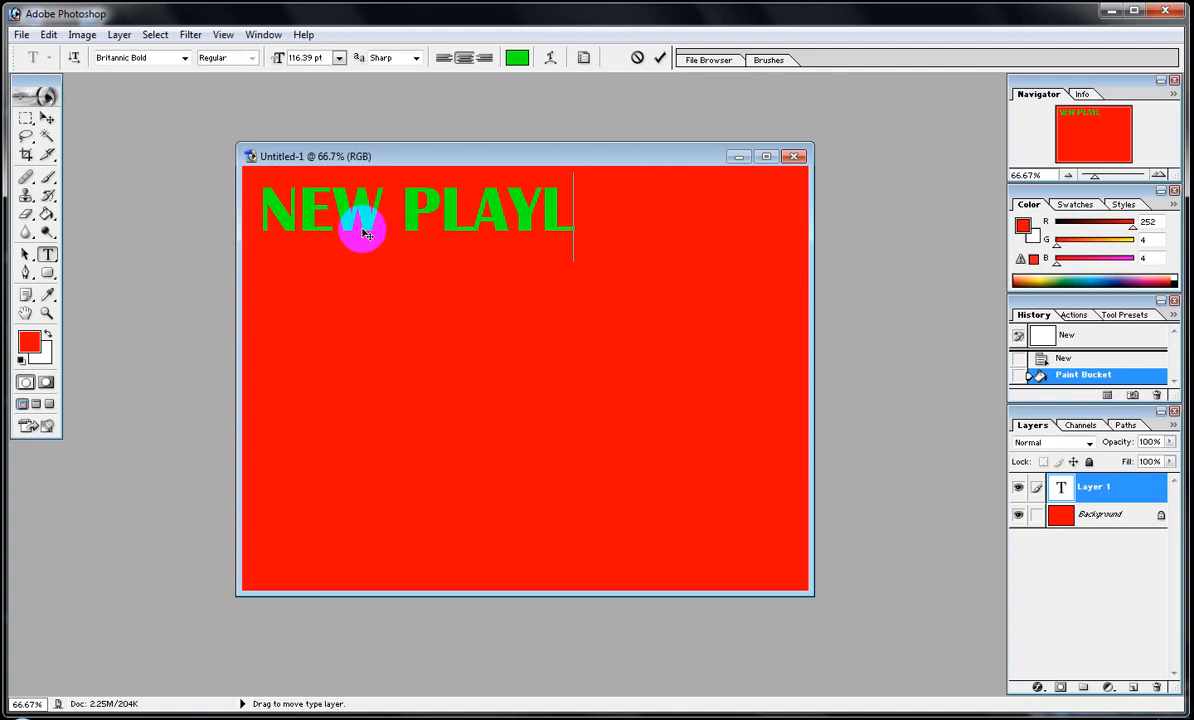
pyautogui.write('IST')
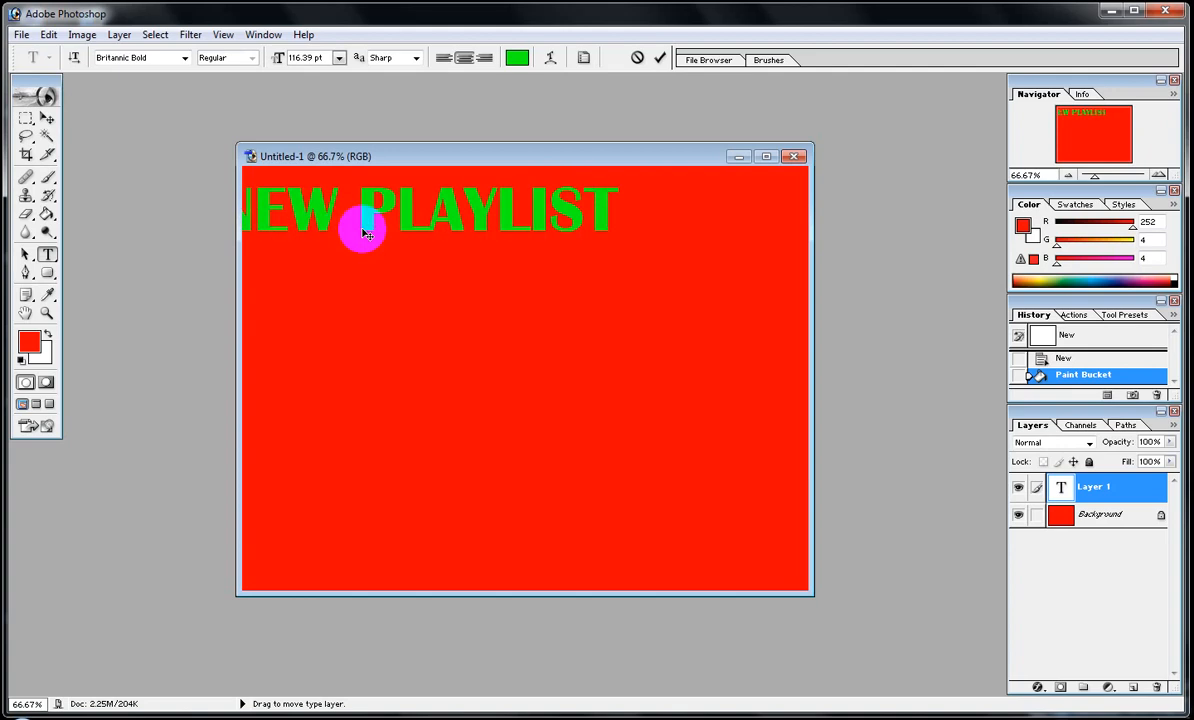
pyautogui.click(47, 118)
pyautogui.moveTo(341, 208); pyautogui.dragTo(608, 246)
# Remove the "A" from the heading, break the line before "NEW PLAYLIST", and add a third line reading "ON YOUTUBE".
pyautogui.click(47, 253)
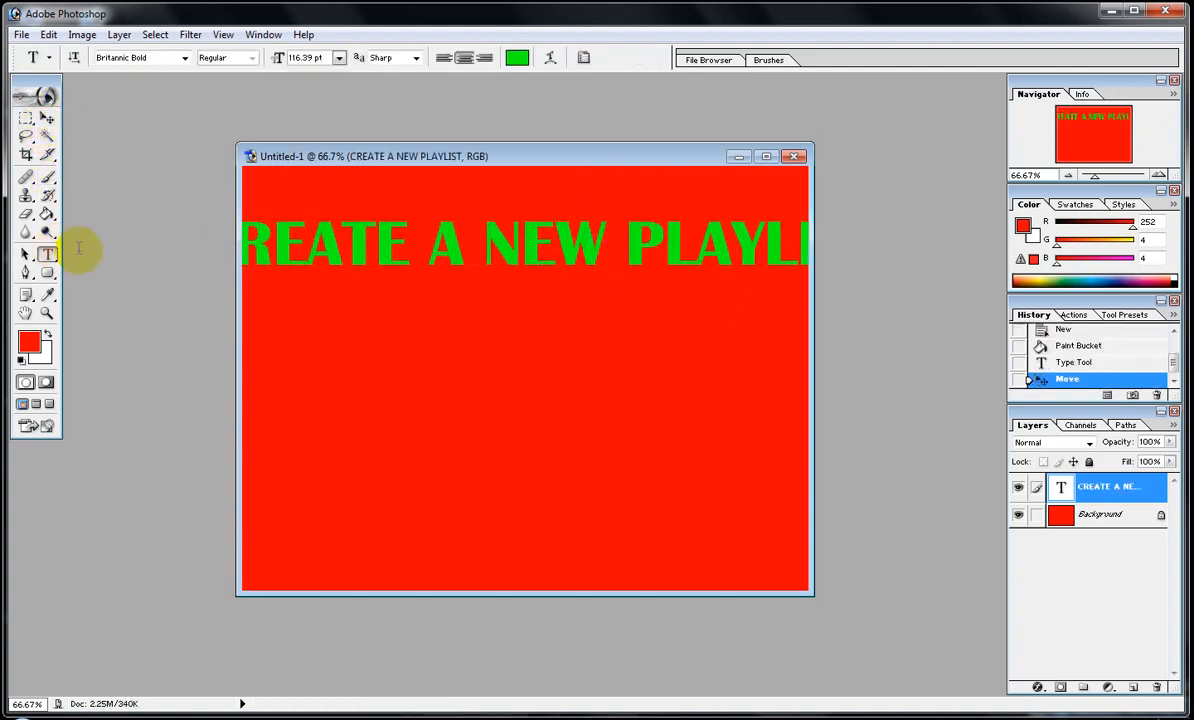
pyautogui.click(478, 243)
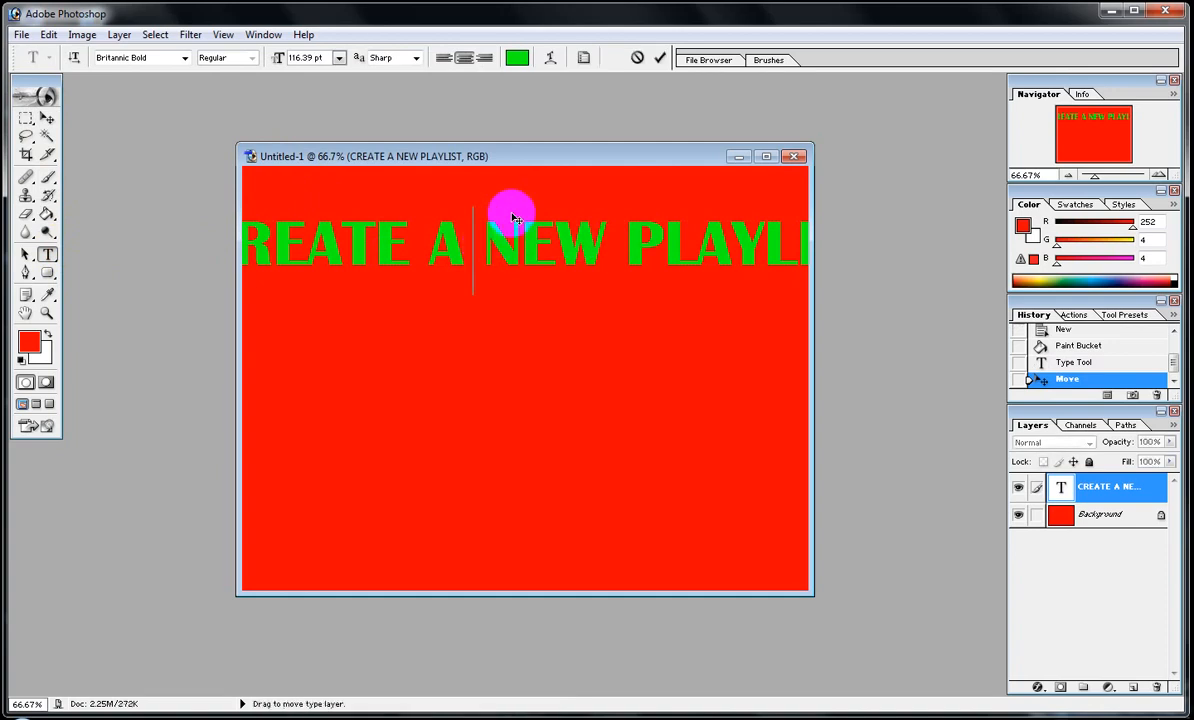
pyautogui.press('BackSpace')
pyautogui.press('BackSpace')
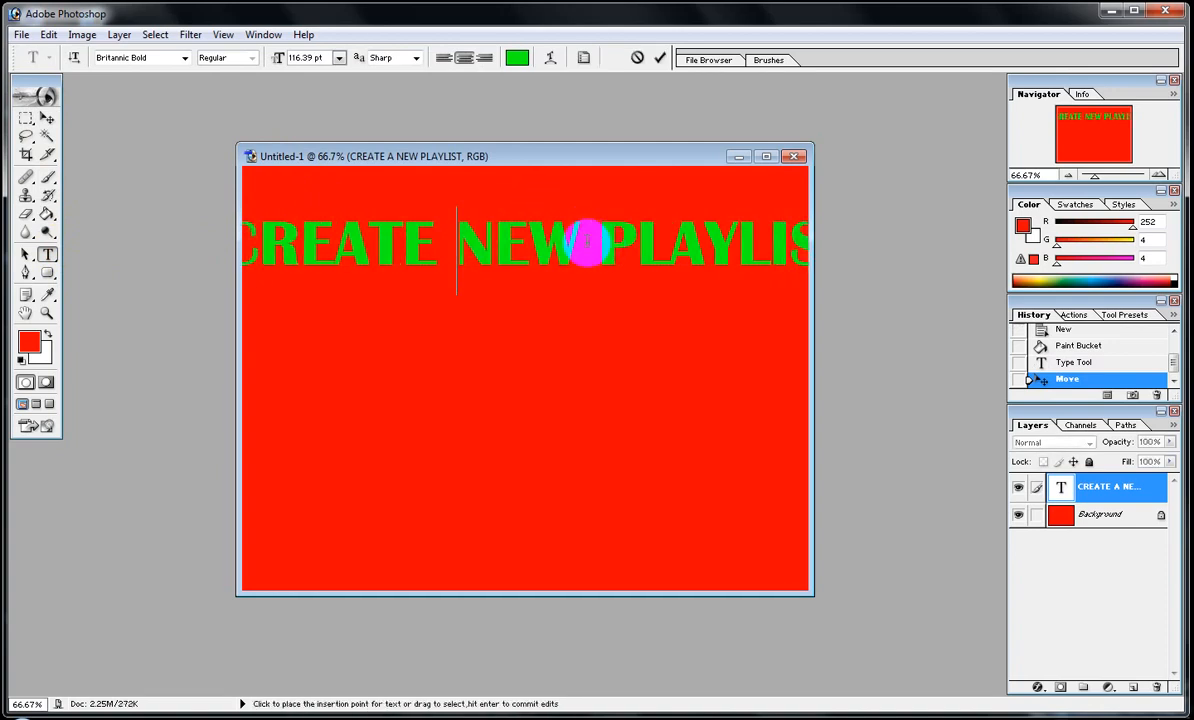
pyautogui.press('Return')
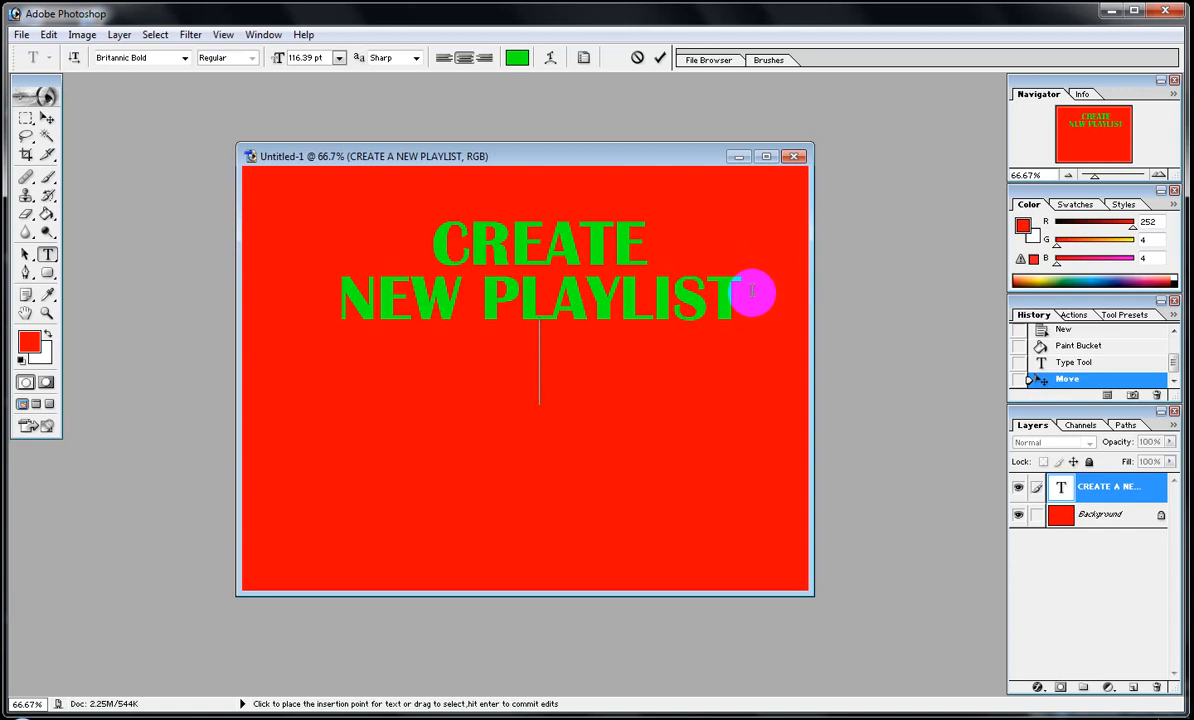
pyautogui.write('ON YOUTUBE')
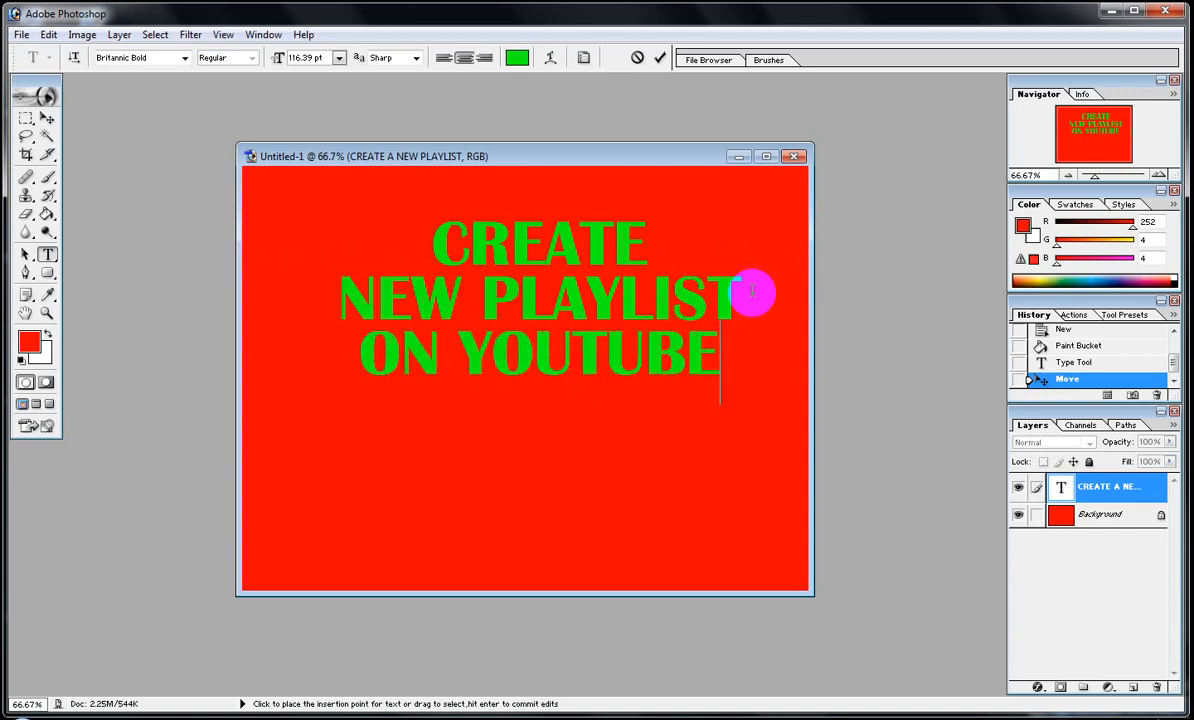
# Move the three-line heading up and left, and enlarge it to about 136.7% width so it spans the canvas's upper part.
pyautogui.click(47, 117)
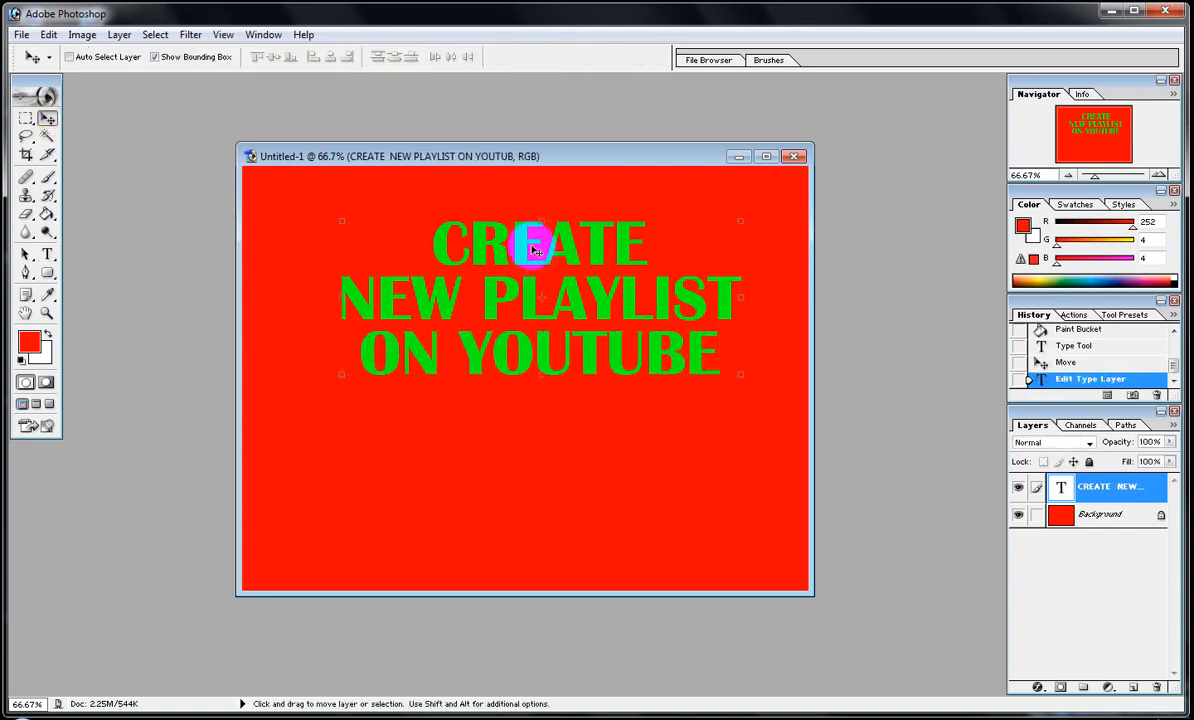
pyautogui.moveTo(536, 251); pyautogui.dragTo(466, 219)
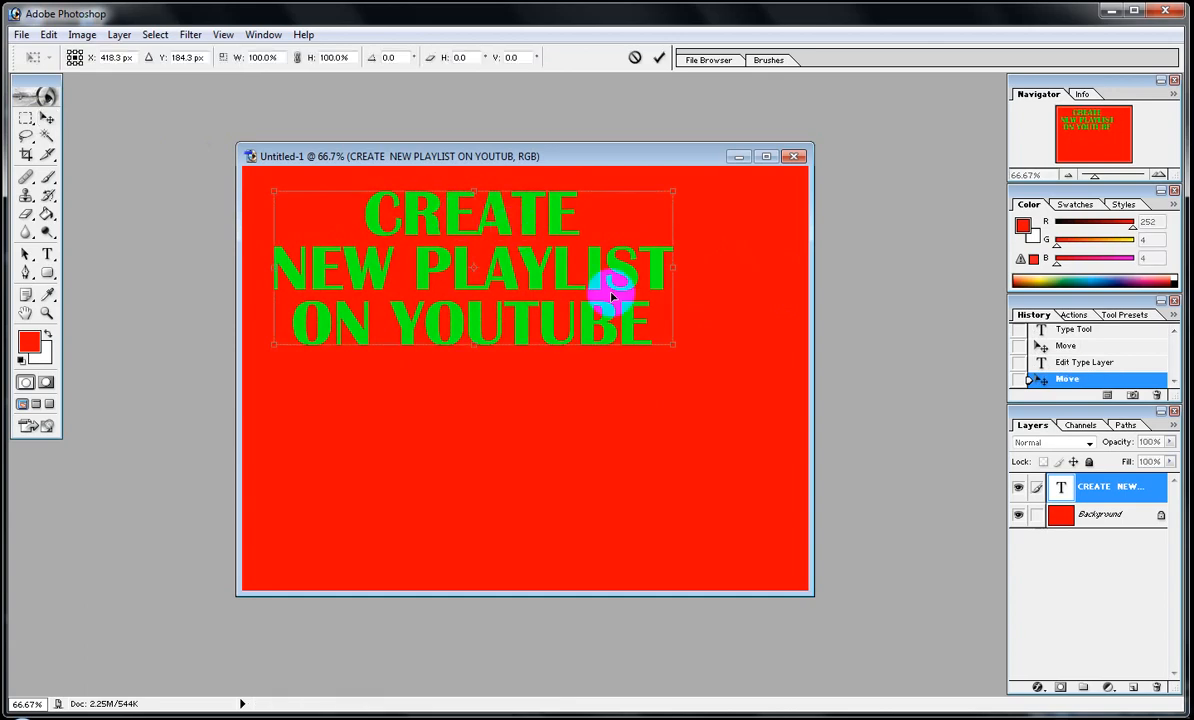
pyautogui.moveTo(672, 344); pyautogui.dragTo(797, 413)
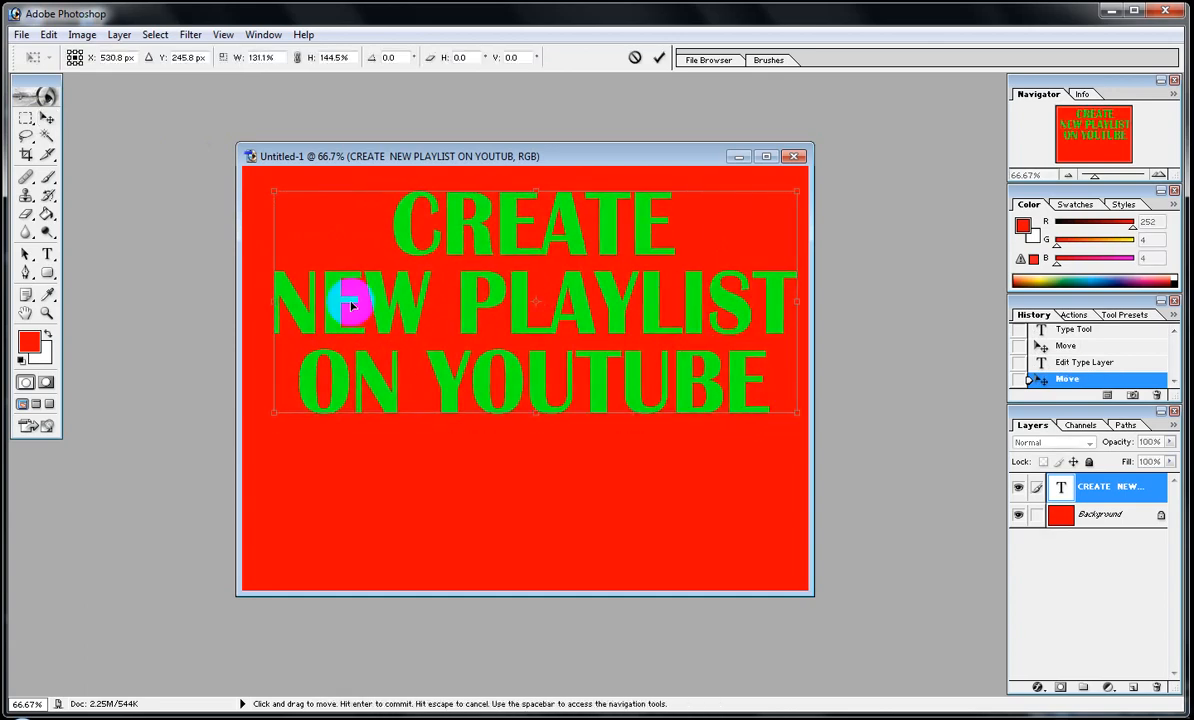
pyautogui.moveTo(274, 302); pyautogui.dragTo(254, 304)
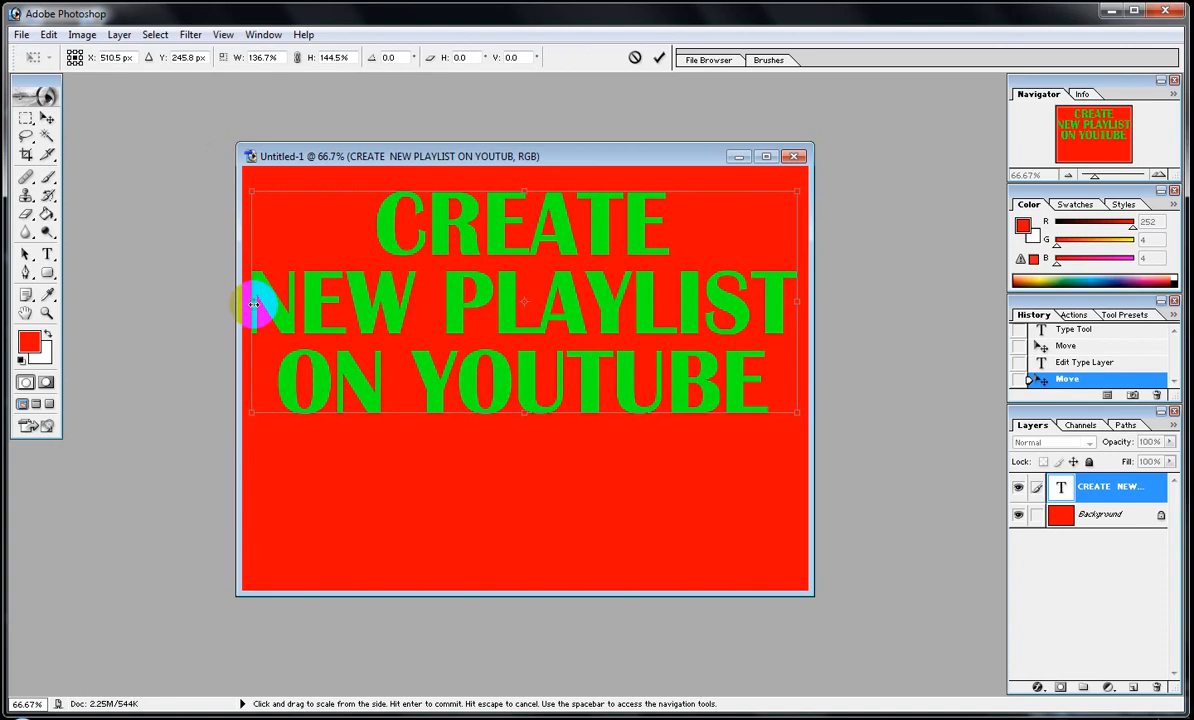
pyautogui.moveTo(522, 190); pyautogui.dragTo(524, 183)
pyautogui.doubleClick(519, 216)
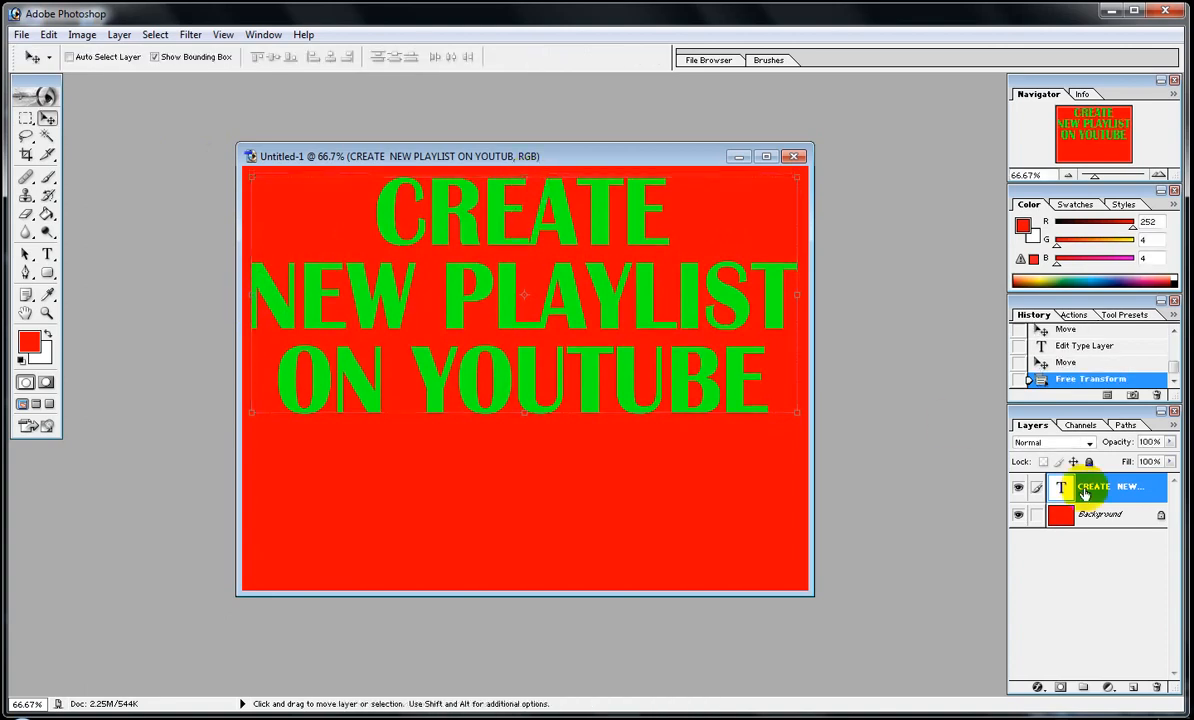
# Add a thicker outside stroke in dark navy (060637) to the heading text layer.
pyautogui.click(1038, 687)
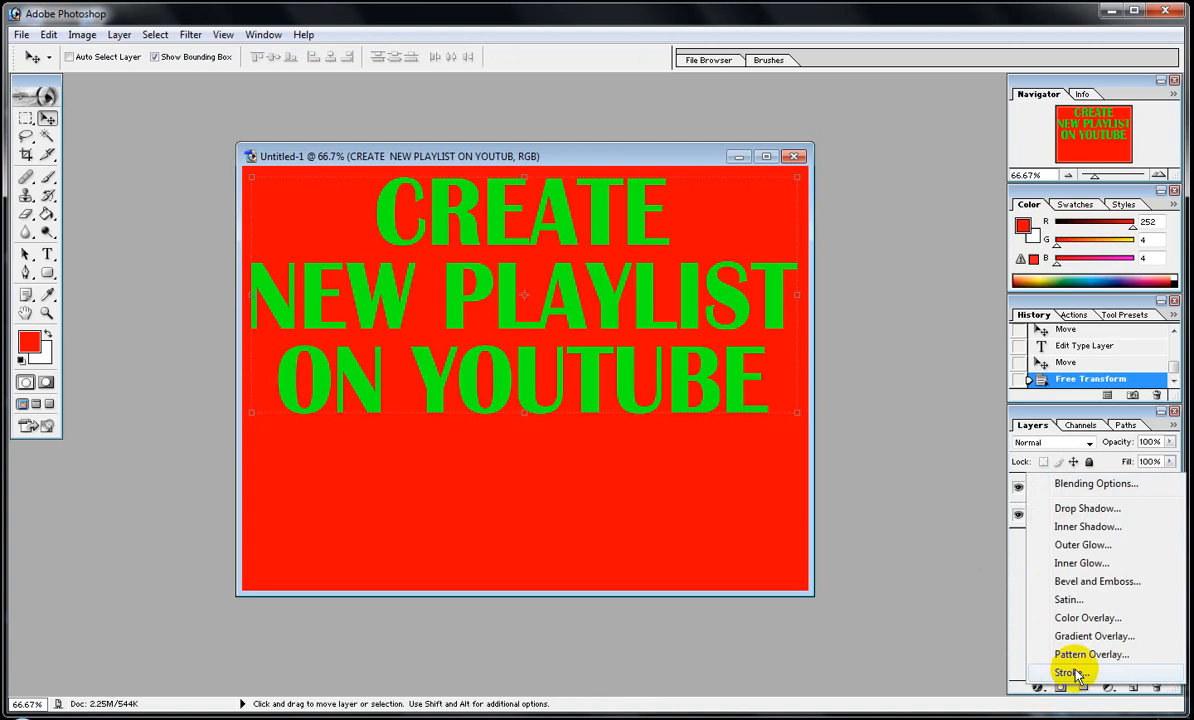
pyautogui.click(1070, 672)
pyautogui.click(921, 456)
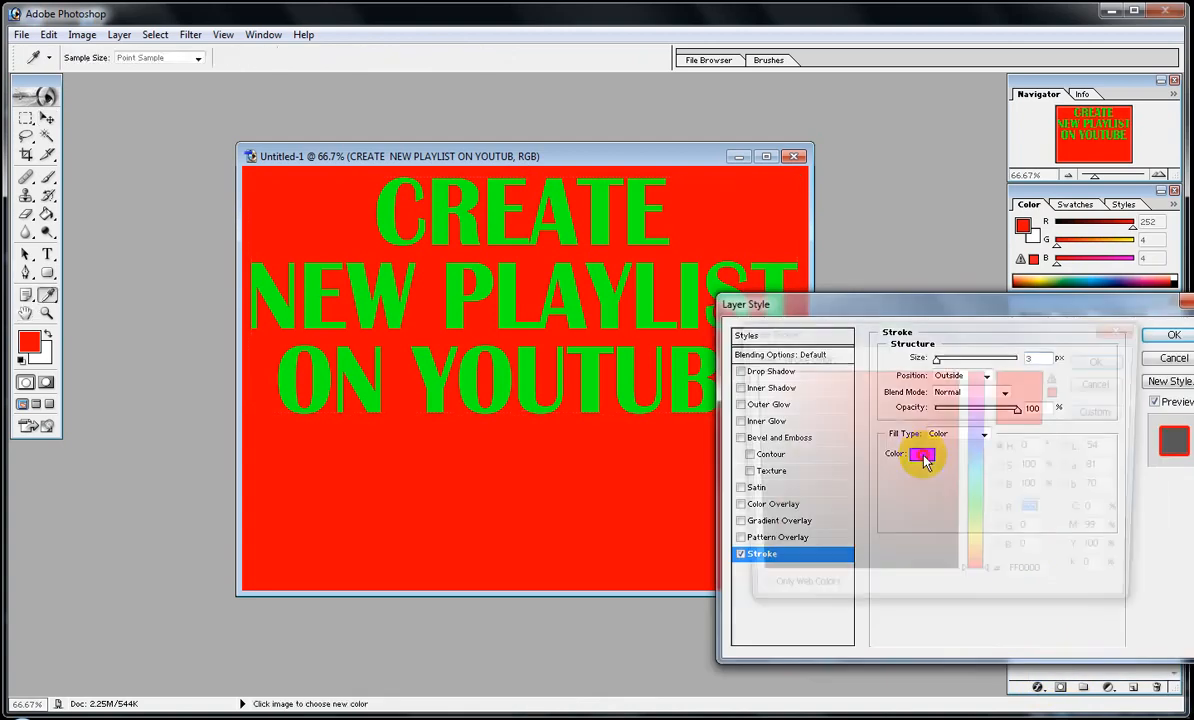
pyautogui.click(978, 441)
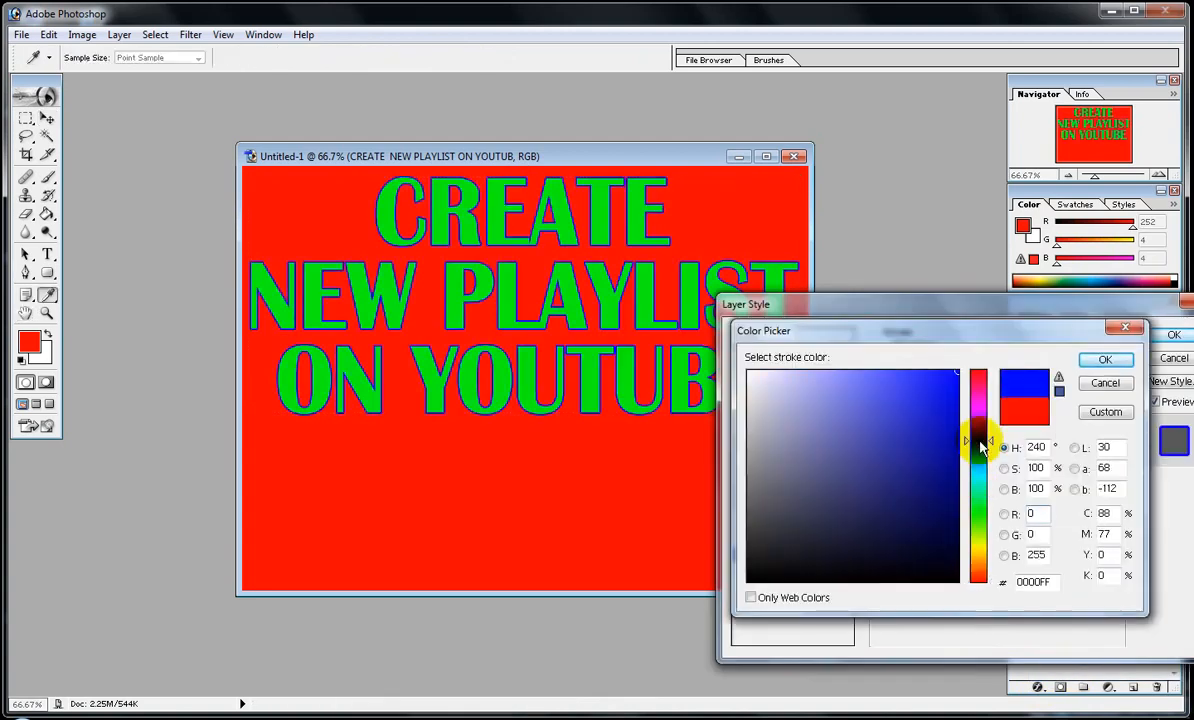
pyautogui.click(936, 536)
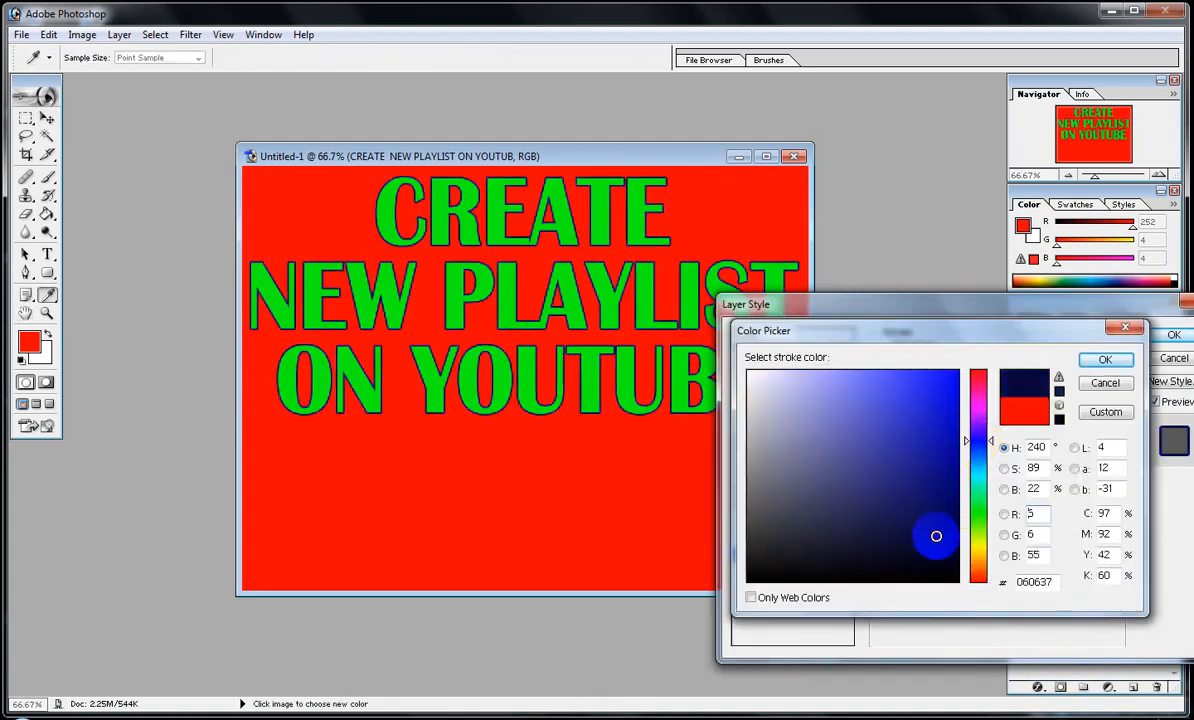
pyautogui.click(1105, 362)
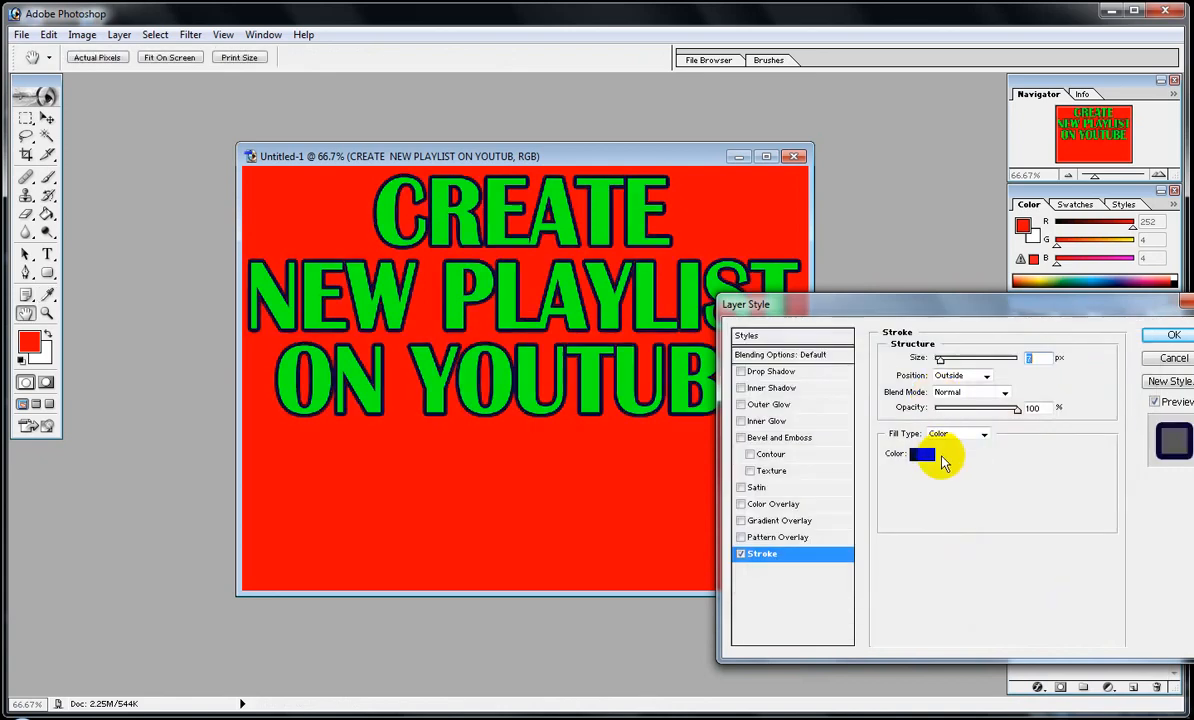
pyautogui.click(1154, 336)
pyautogui.click(1040, 688)
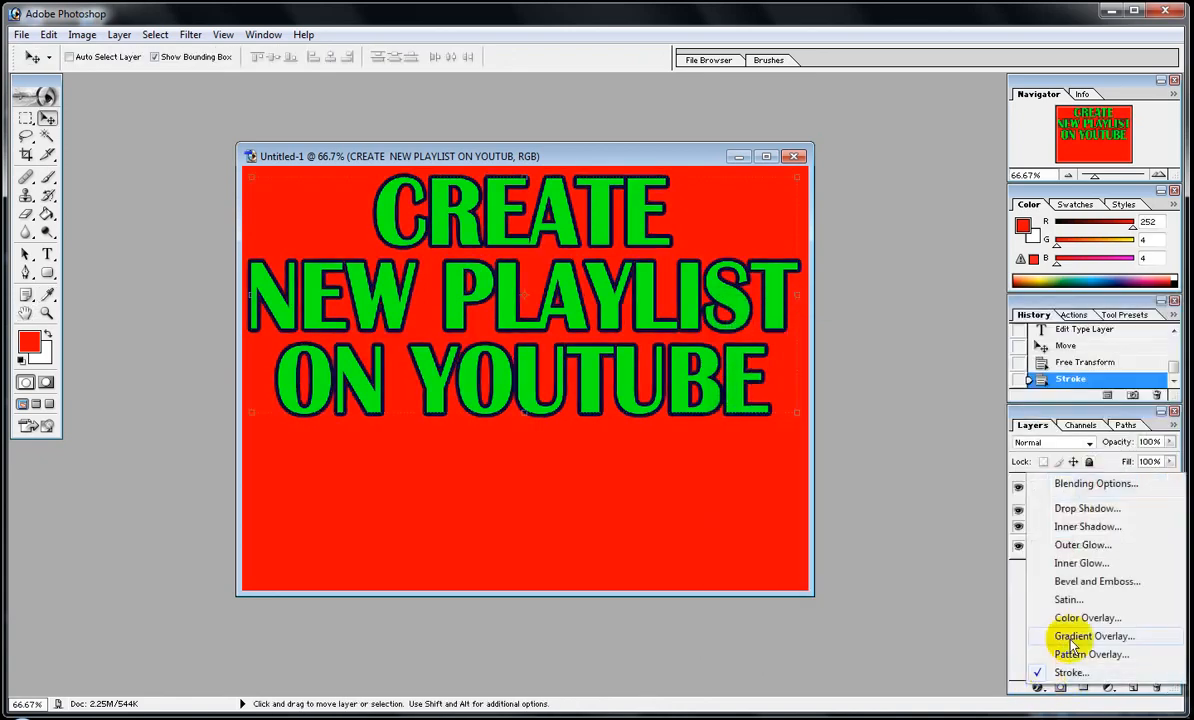
pyautogui.click(1119, 581)
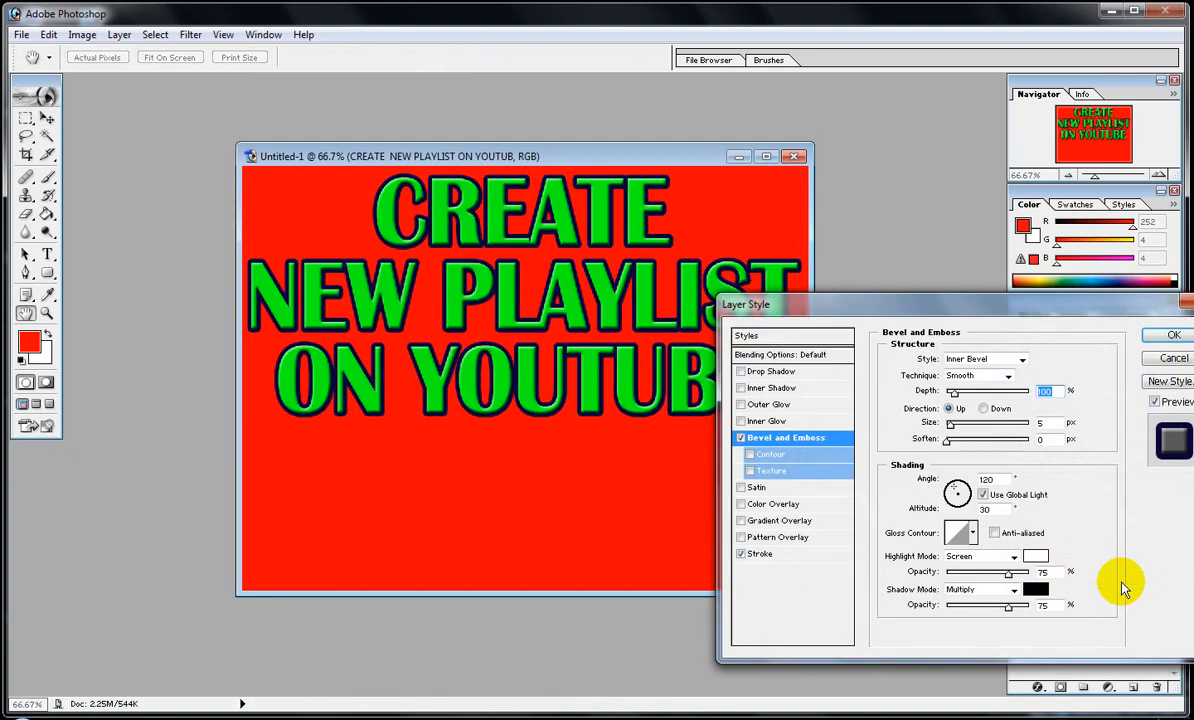
pyautogui.click(1180, 358)
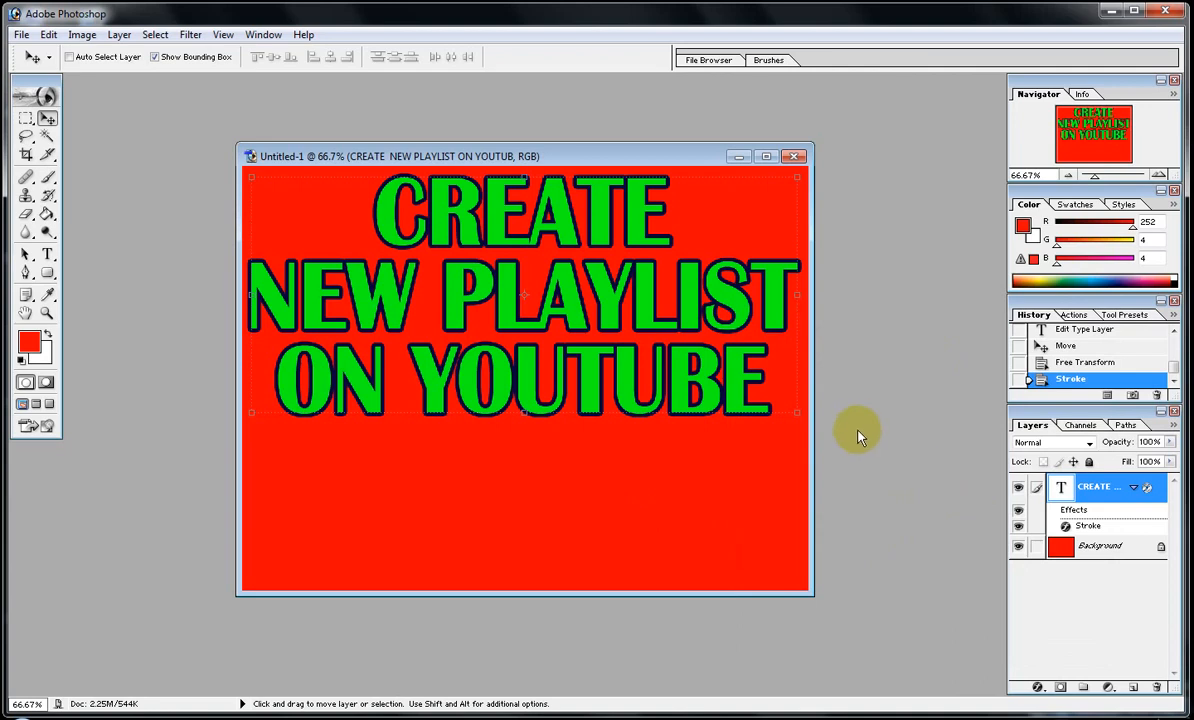
# Nudge the heading slightly right and change its text color to off-white (F7FAF7).
pyautogui.press('Right')
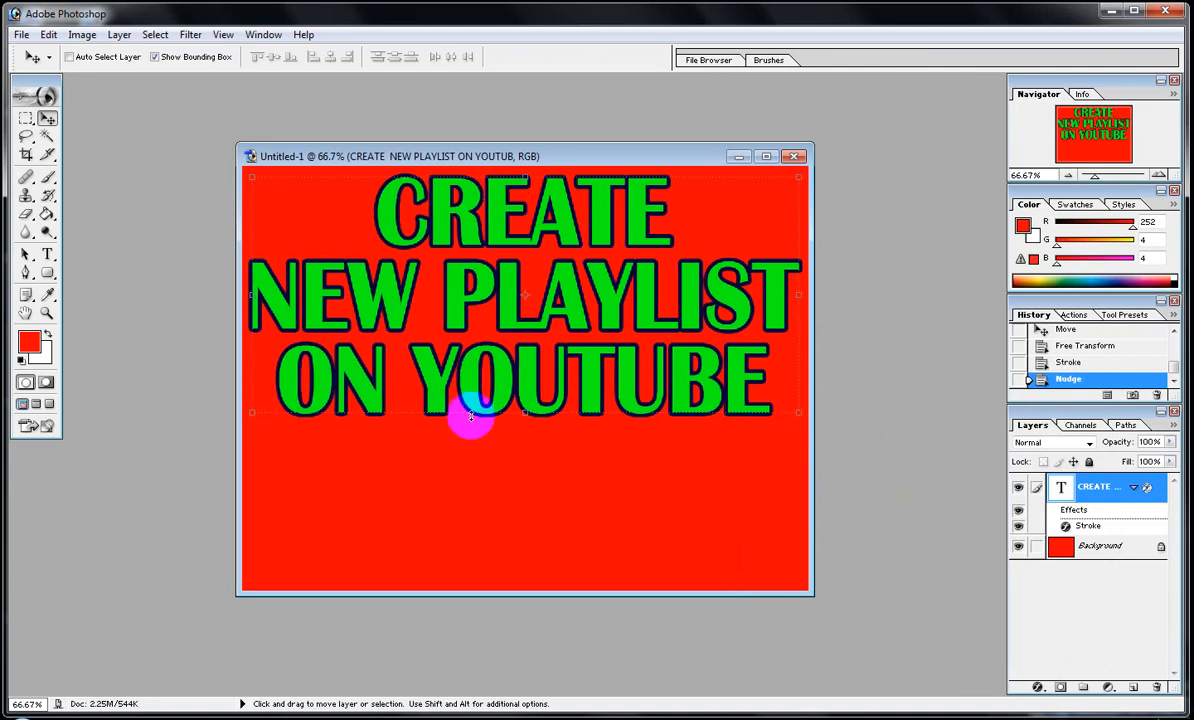
pyautogui.click(47, 255)
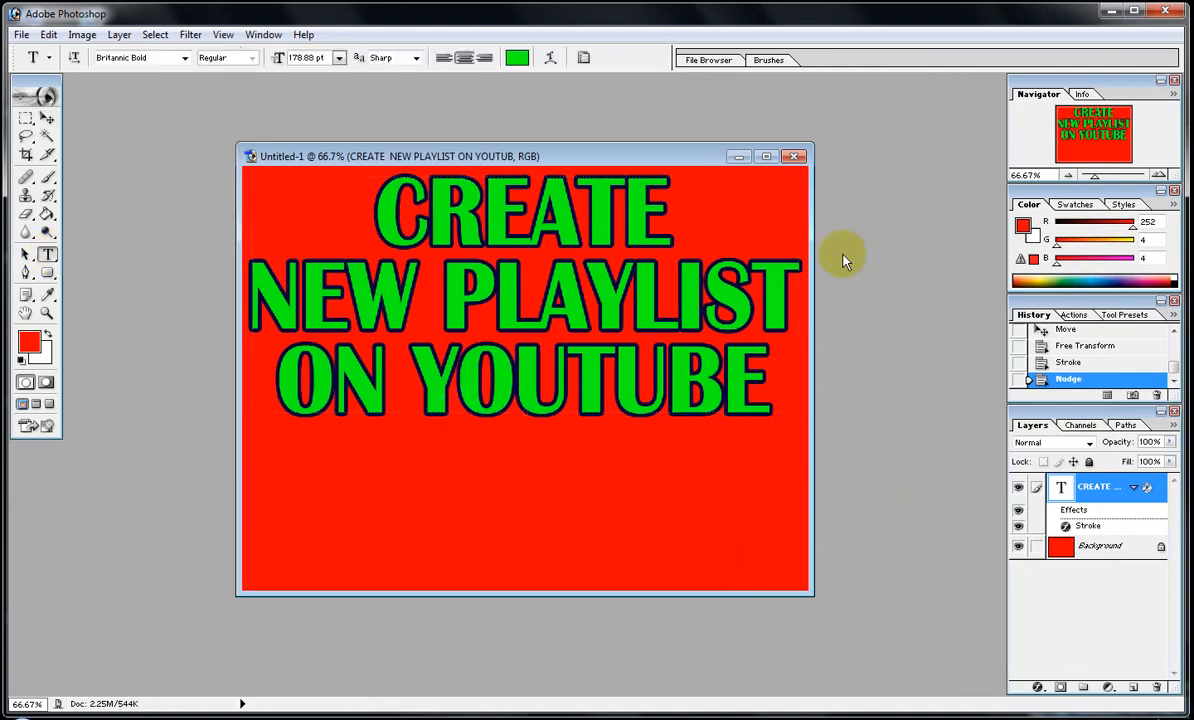
pyautogui.click(513, 56)
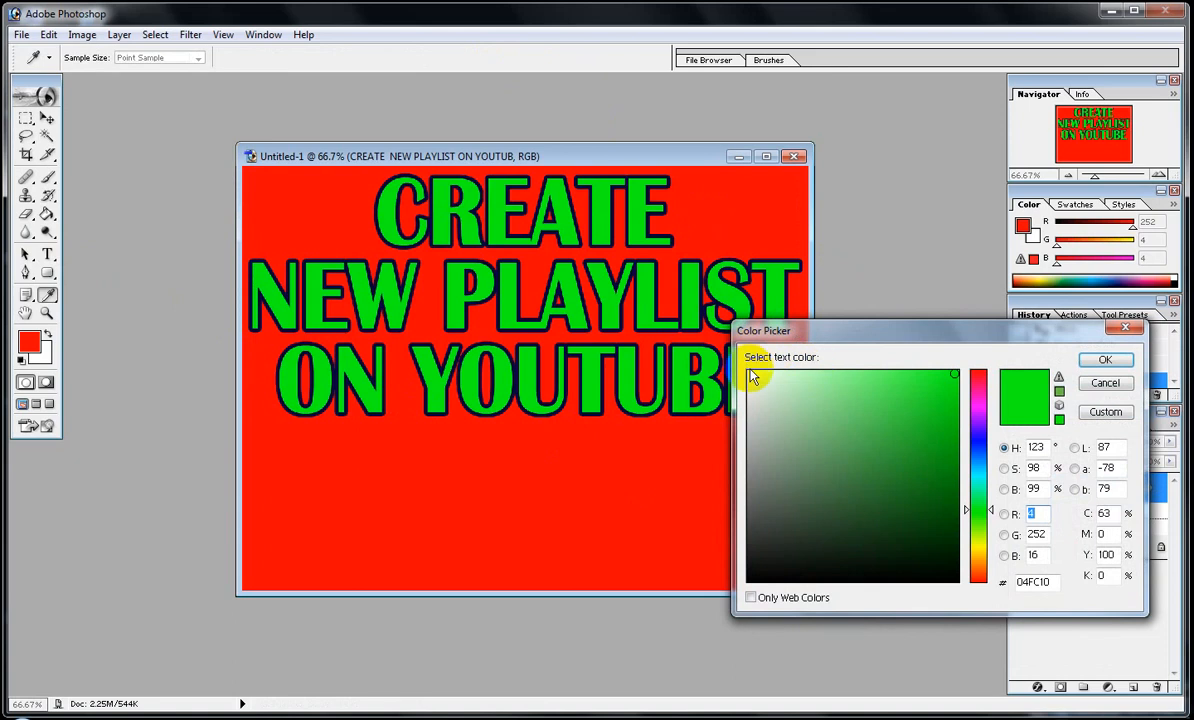
pyautogui.click(750, 374)
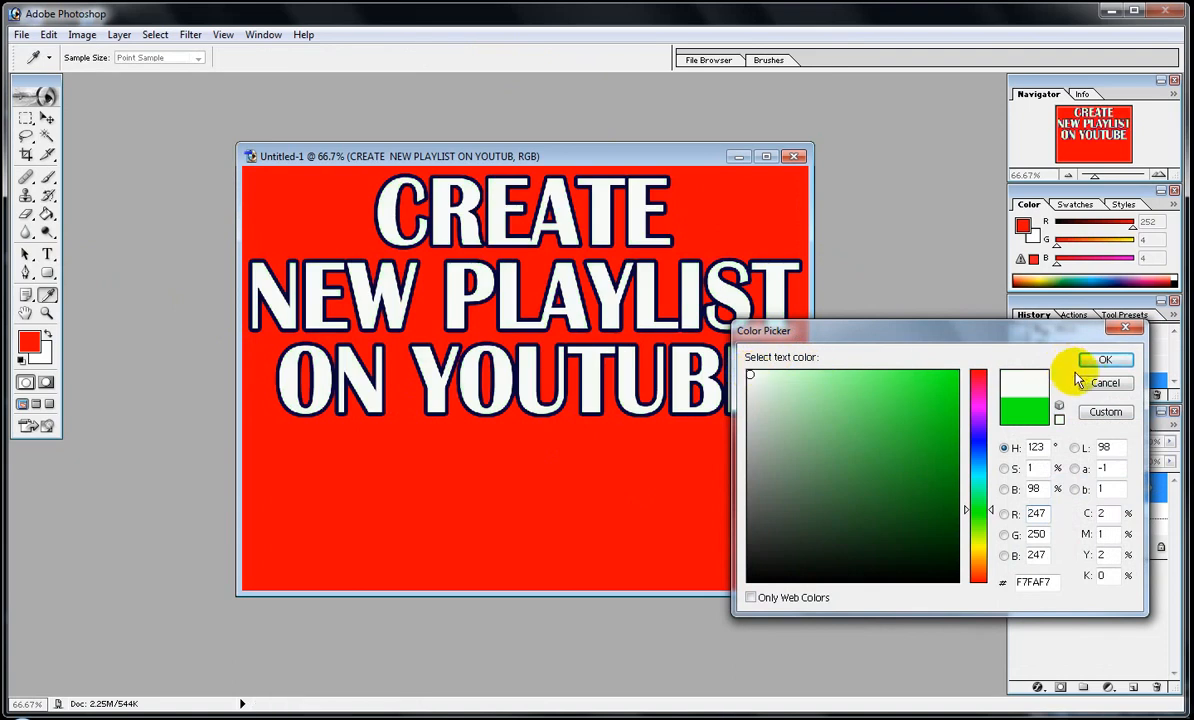
pyautogui.click(1105, 362)
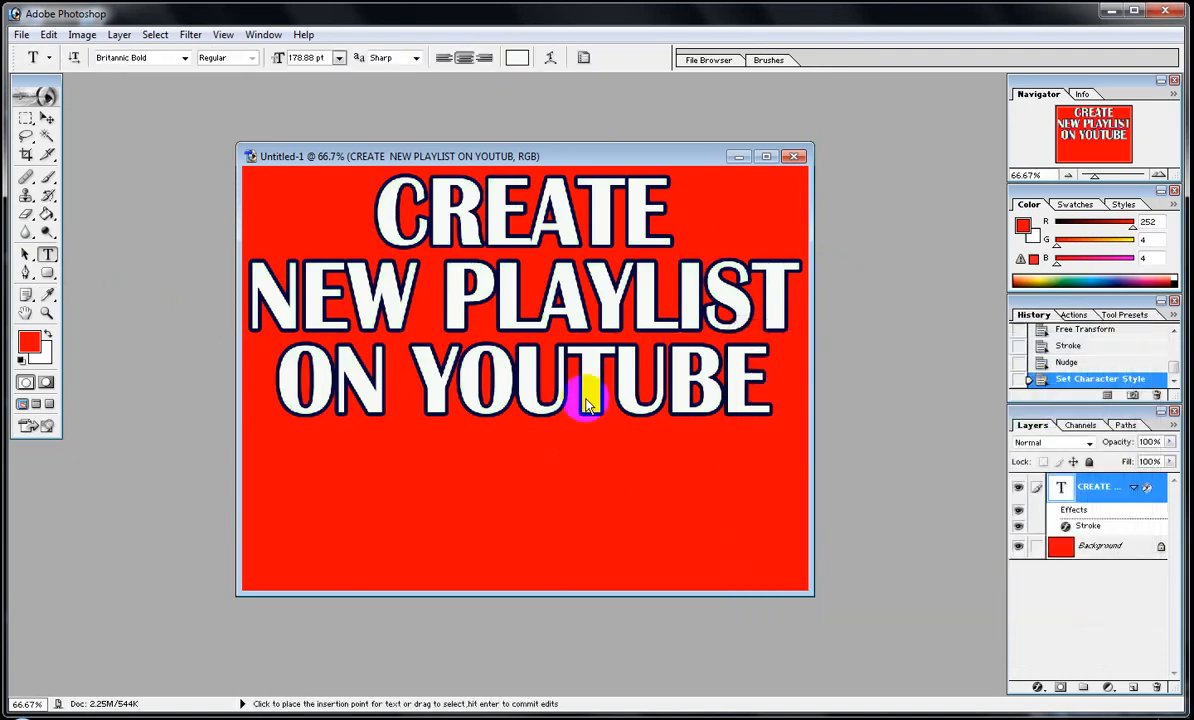
# Add a separate text line reading "Youtube Playlist" below the heading on the red canvas.
pyautogui.click(312, 495)
pyautogui.write('f')
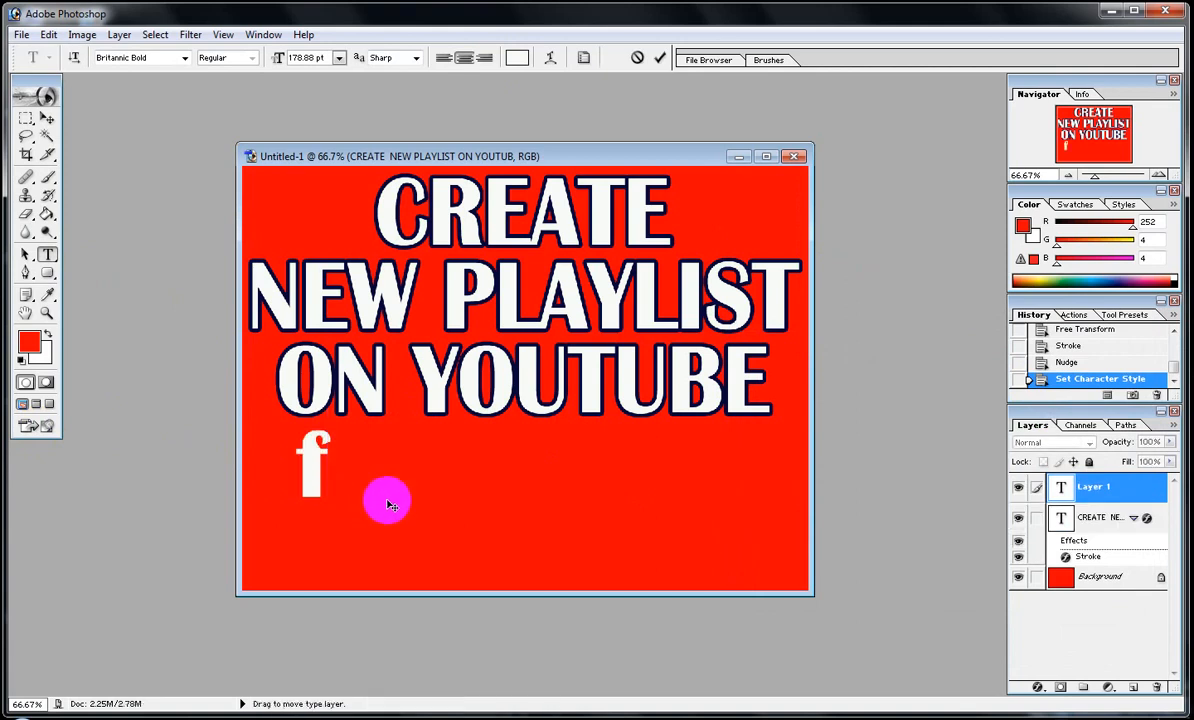
pyautogui.hotkey('ctrl', 'a')
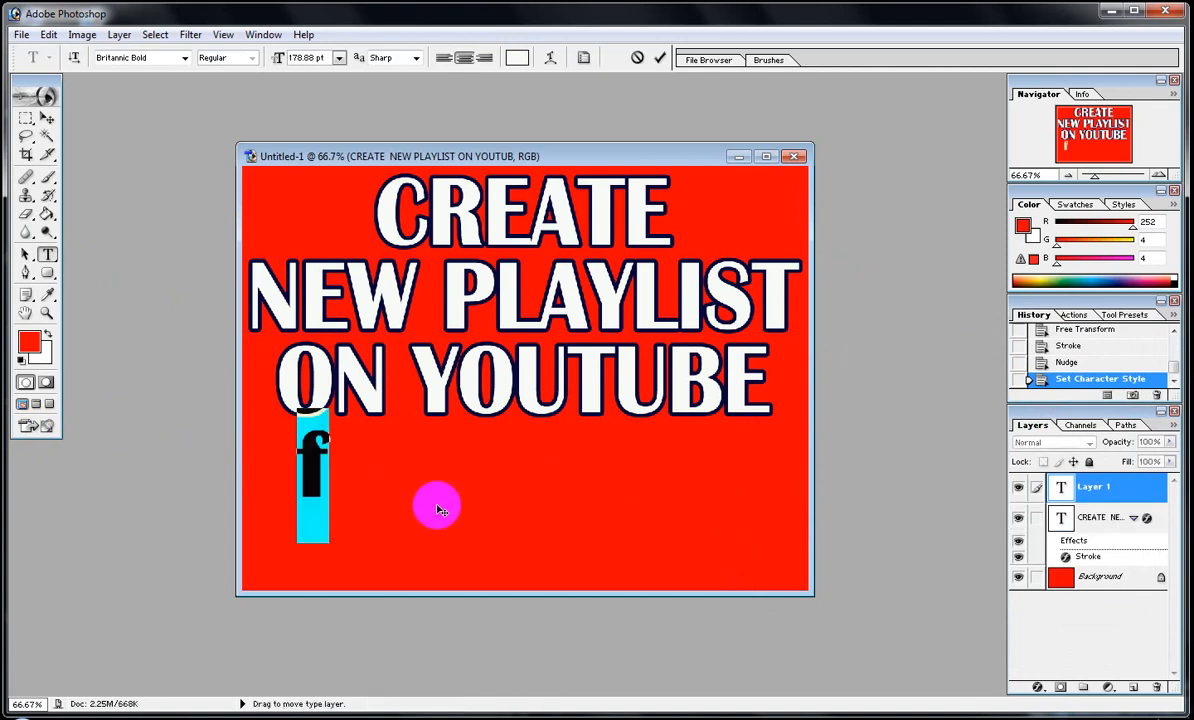
pyautogui.press('Right')
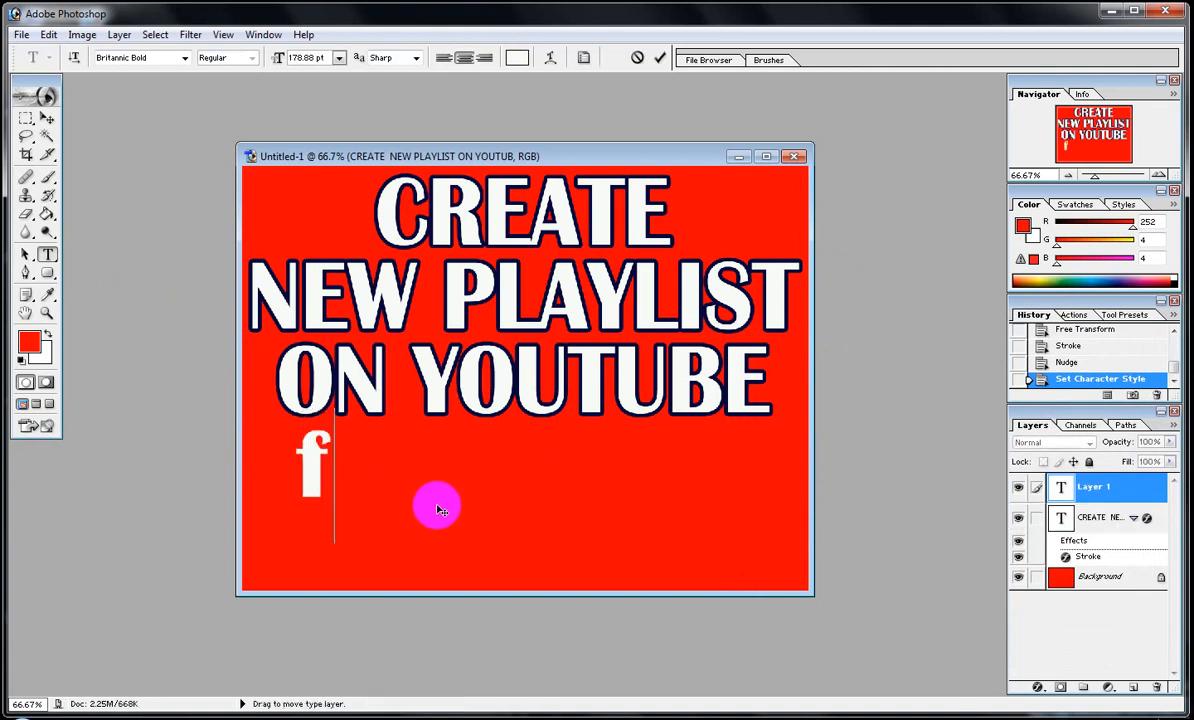
pyautogui.press('BackSpace')
pyautogui.write('Y')
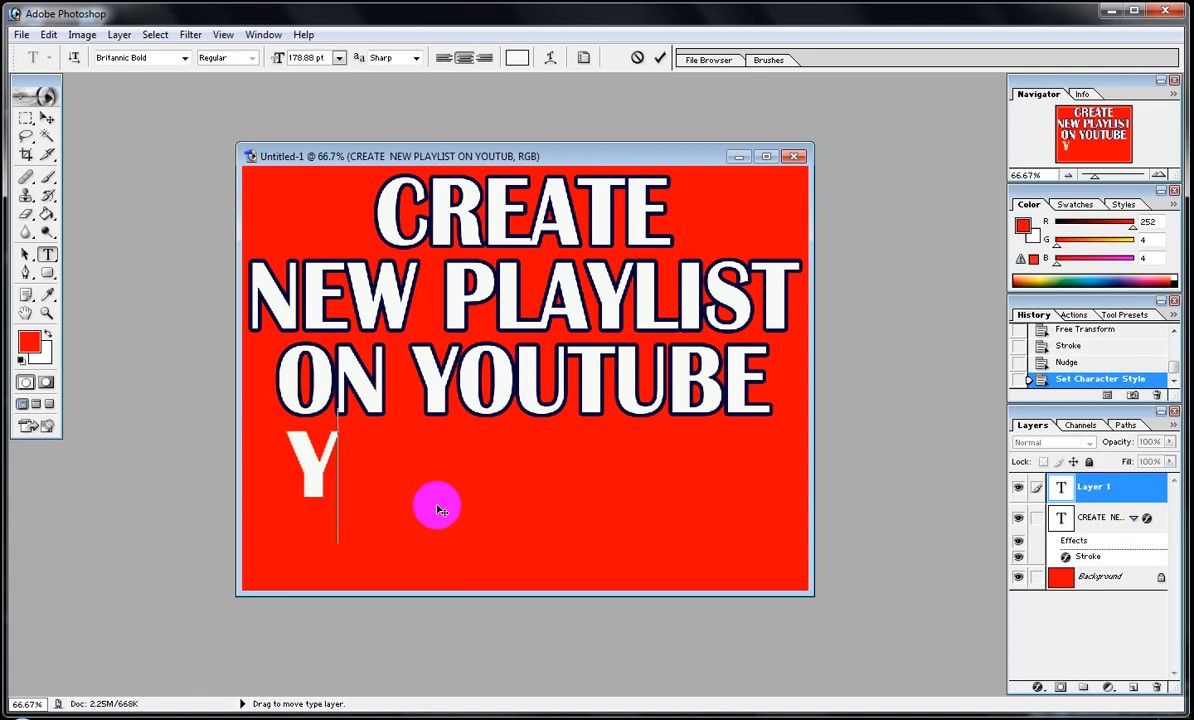
pyautogui.write('outube')
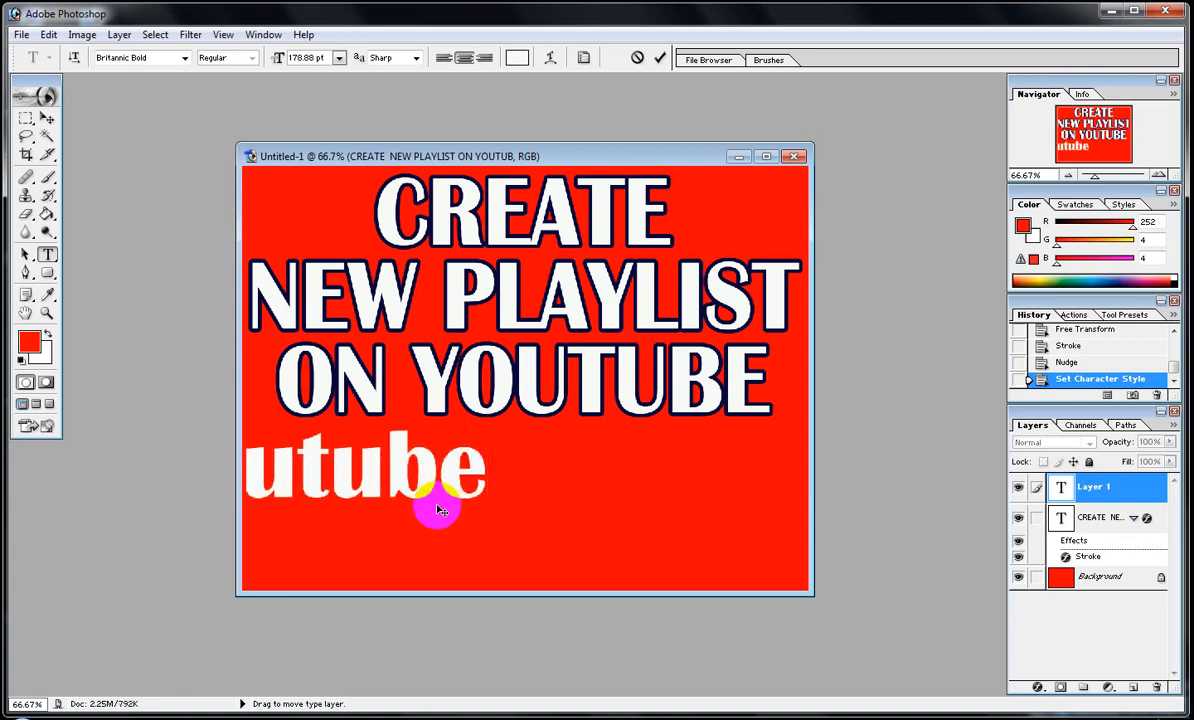
pyautogui.write(' Pla')
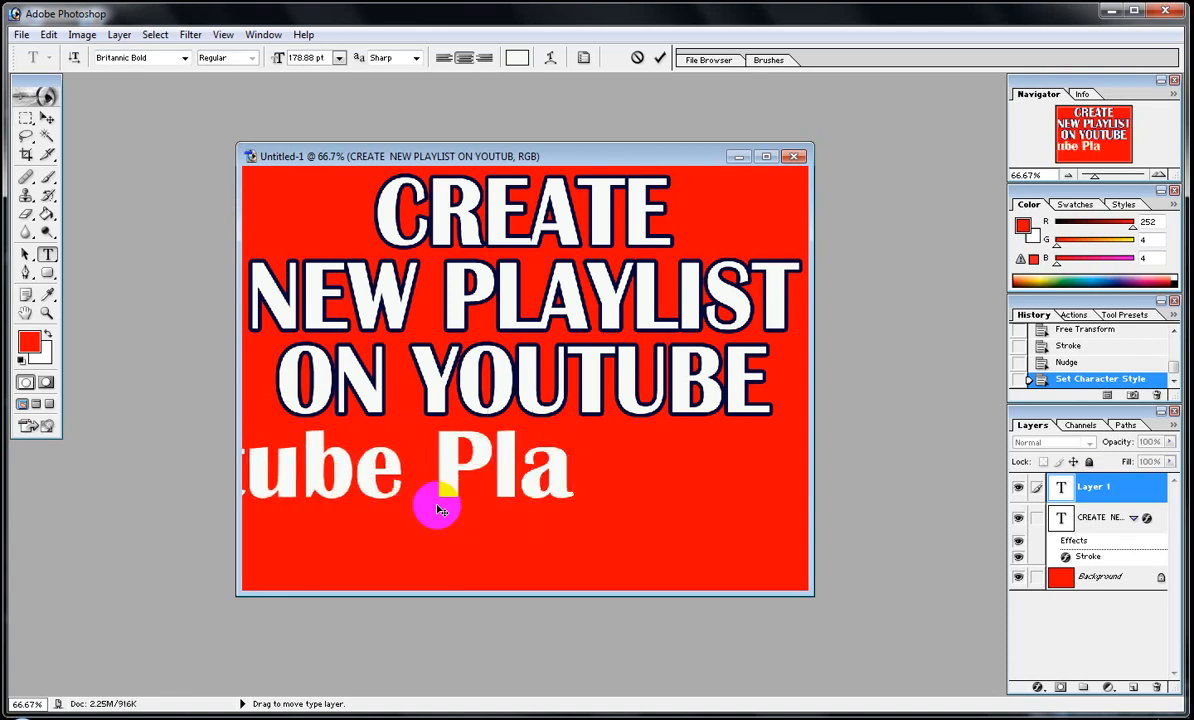
pyautogui.write('ylist')
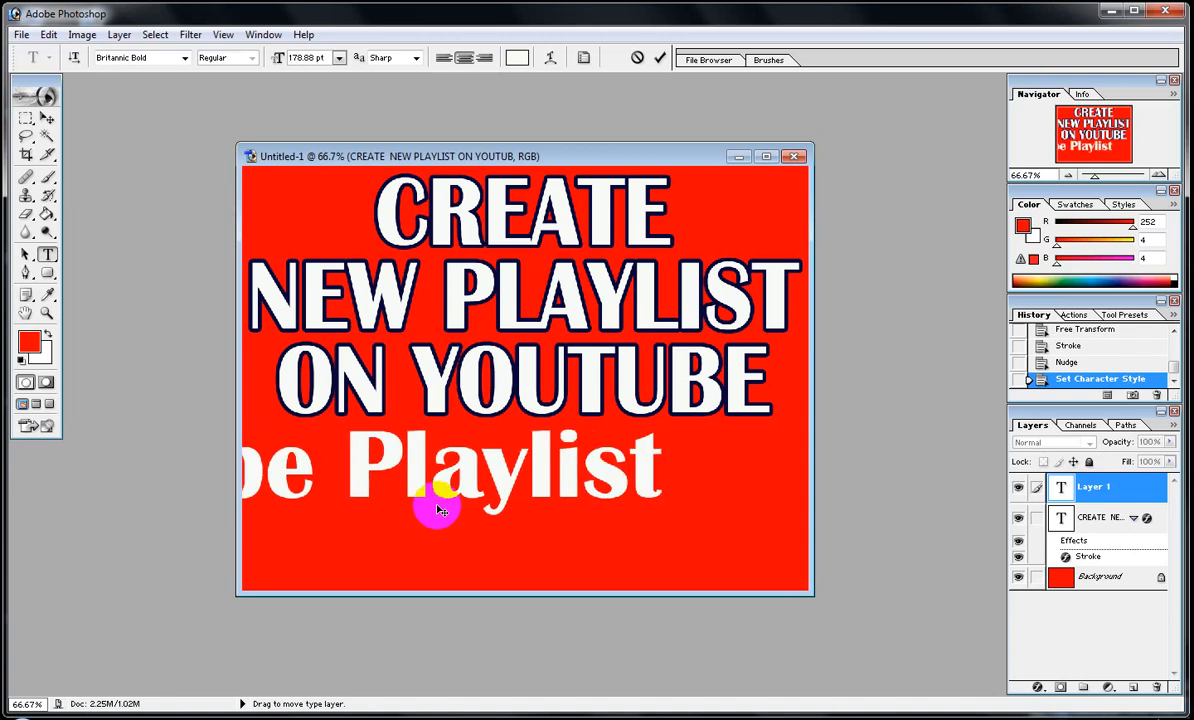
# Fit the "Youtube Playlist" text across the canvas just under the heading, scaling it to about 77.1% width and 135.7% height.
pyautogui.click(46, 118)
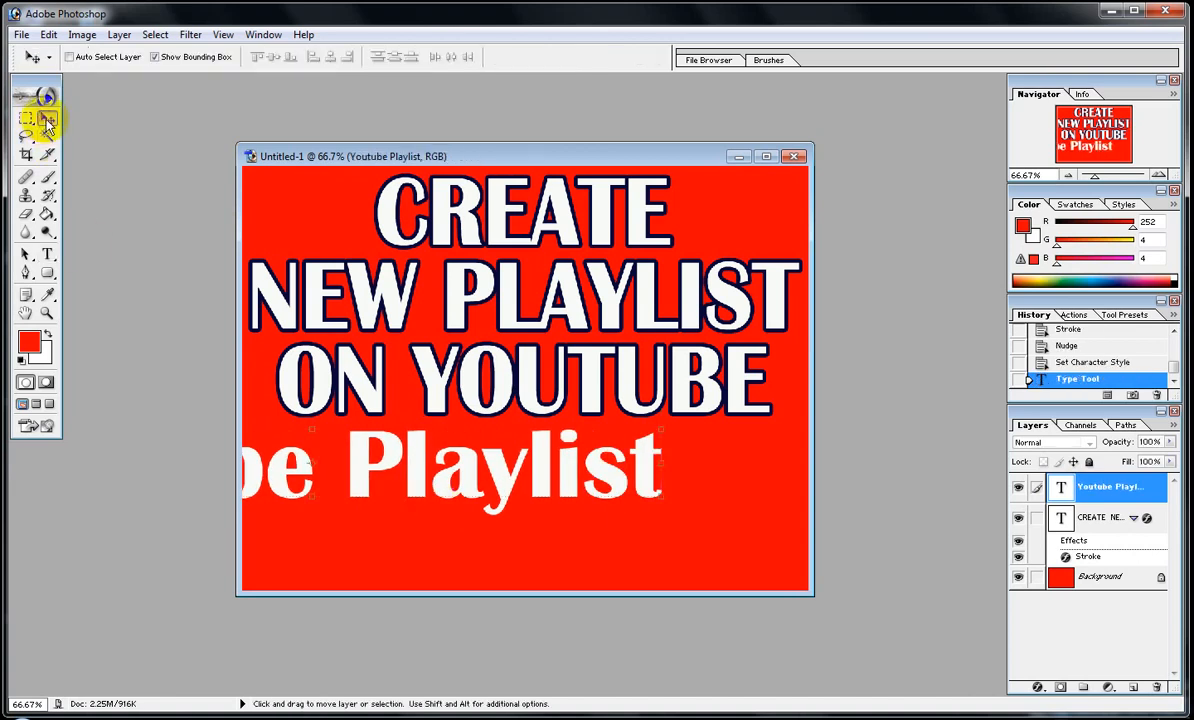
pyautogui.moveTo(384, 465); pyautogui.dragTo(605, 482)
pyautogui.hotkey('ctrl', 't')
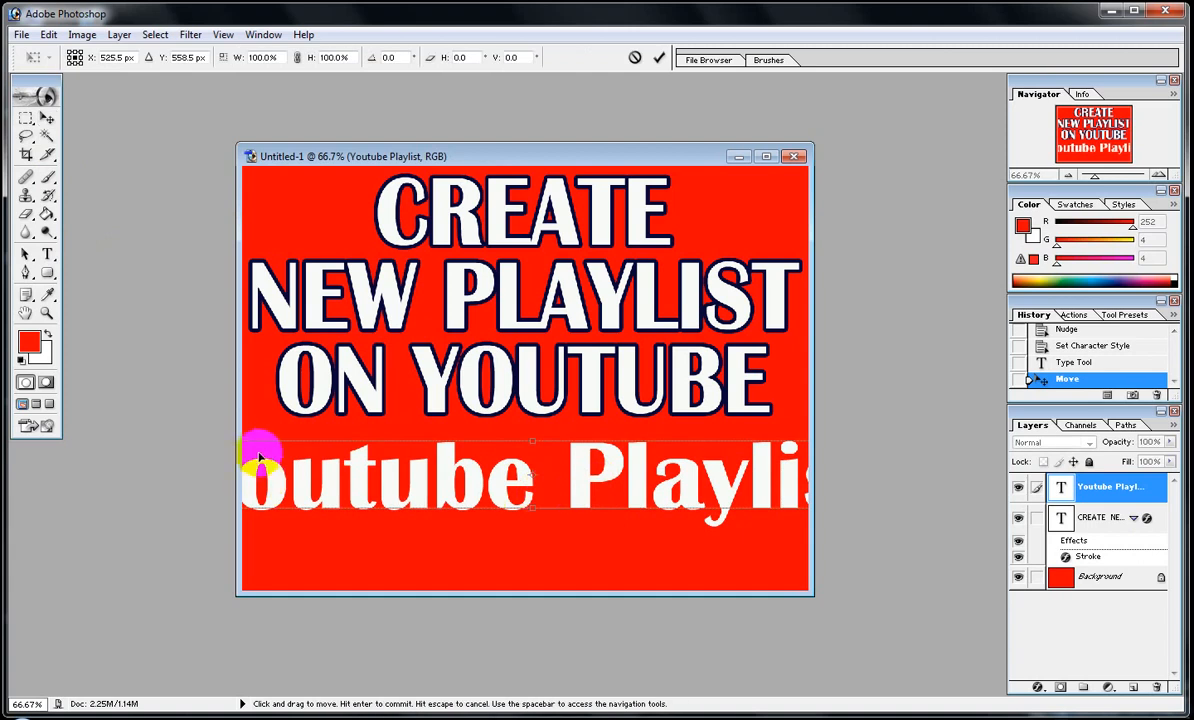
pyautogui.moveTo(256, 453); pyautogui.dragTo(372, 438)
pyautogui.moveTo(298, 418); pyautogui.dragTo(287, 465)
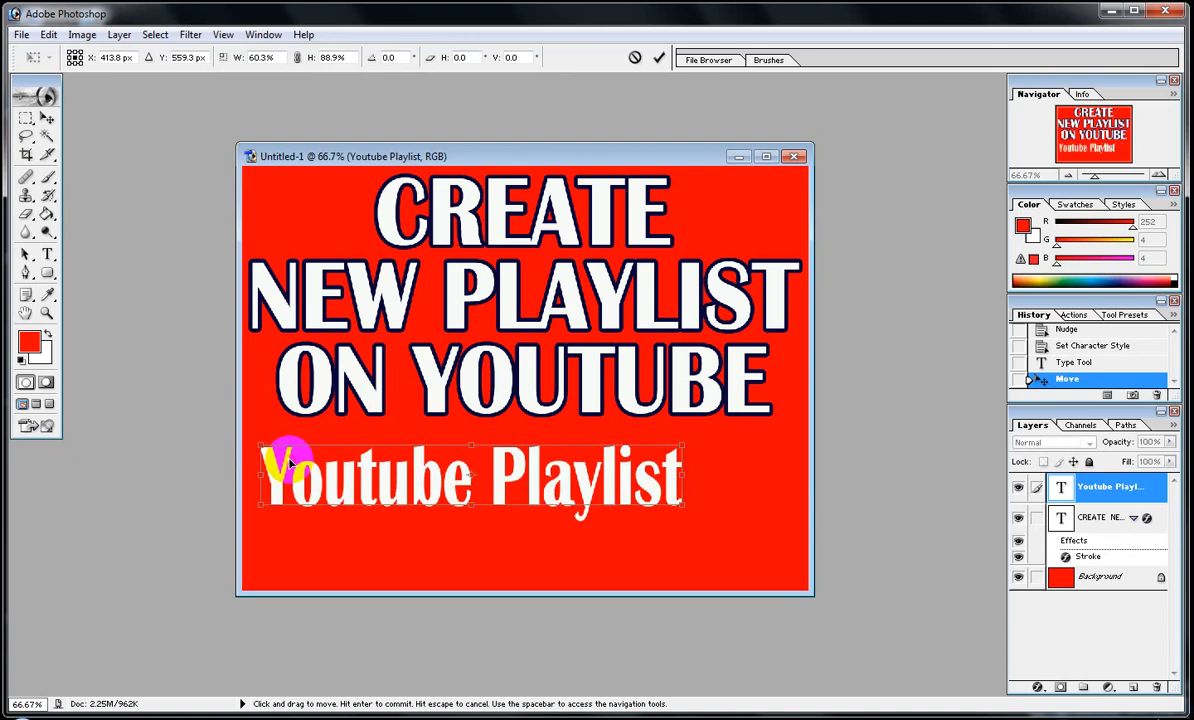
pyautogui.moveTo(677, 507); pyautogui.dragTo(798, 514)
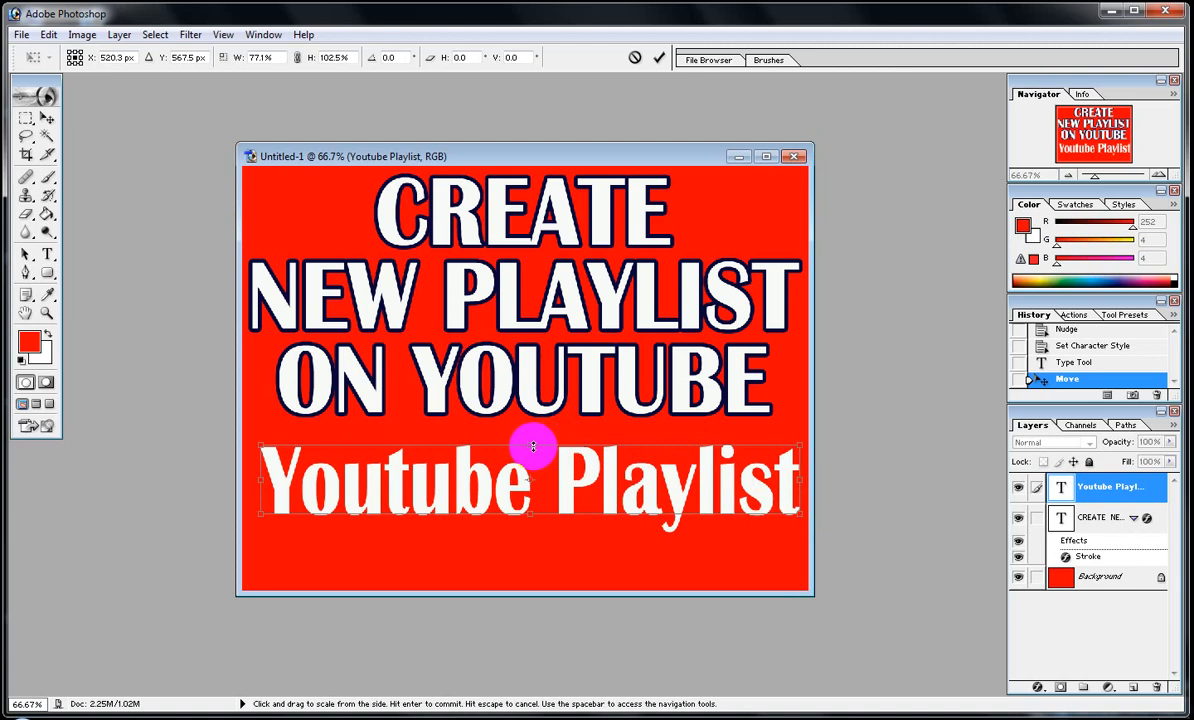
pyautogui.moveTo(533, 447); pyautogui.dragTo(534, 425)
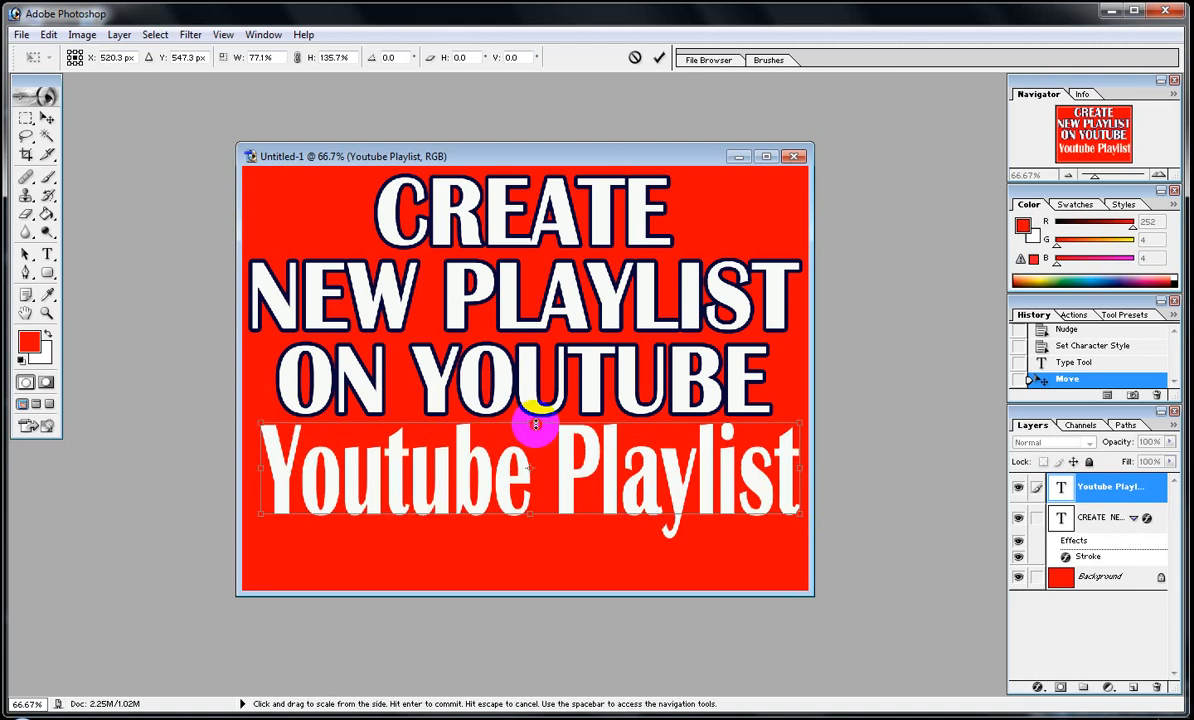
pyautogui.doubleClick(573, 440)
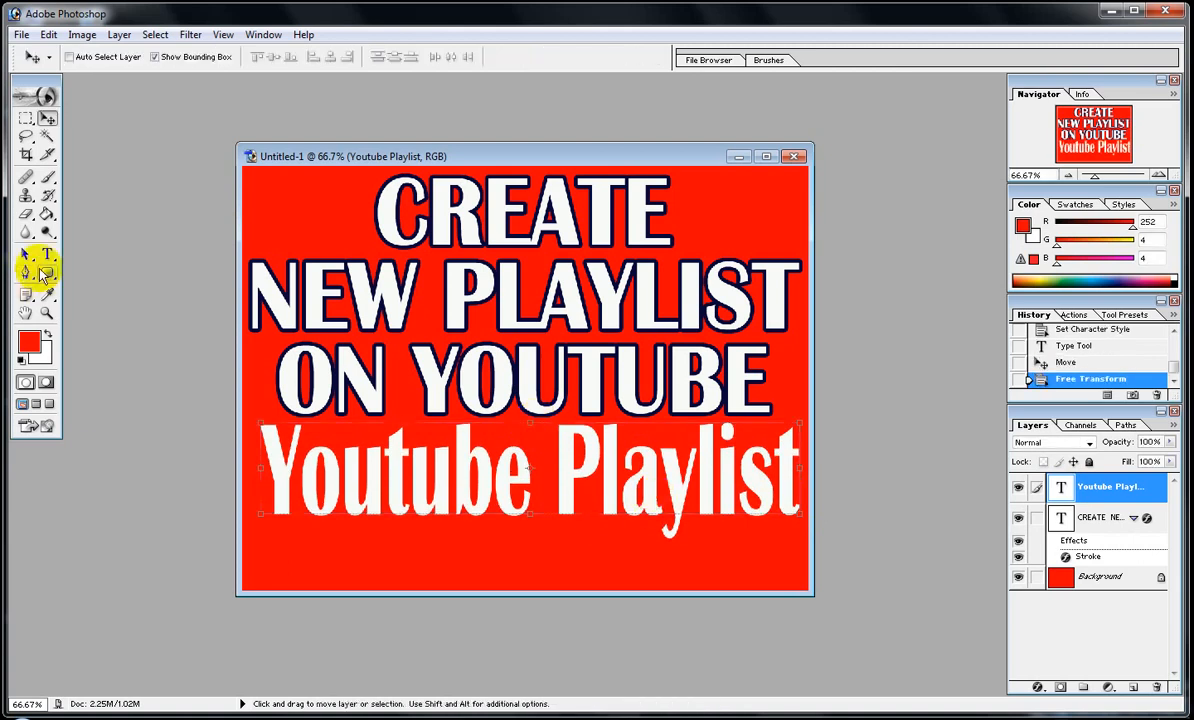
# Change the color of the whole "Youtube Playlist" text to bright green (01F801).
pyautogui.click(47, 254)
pyautogui.click(400, 440)
pyautogui.hotkey('ctrl', 'a')
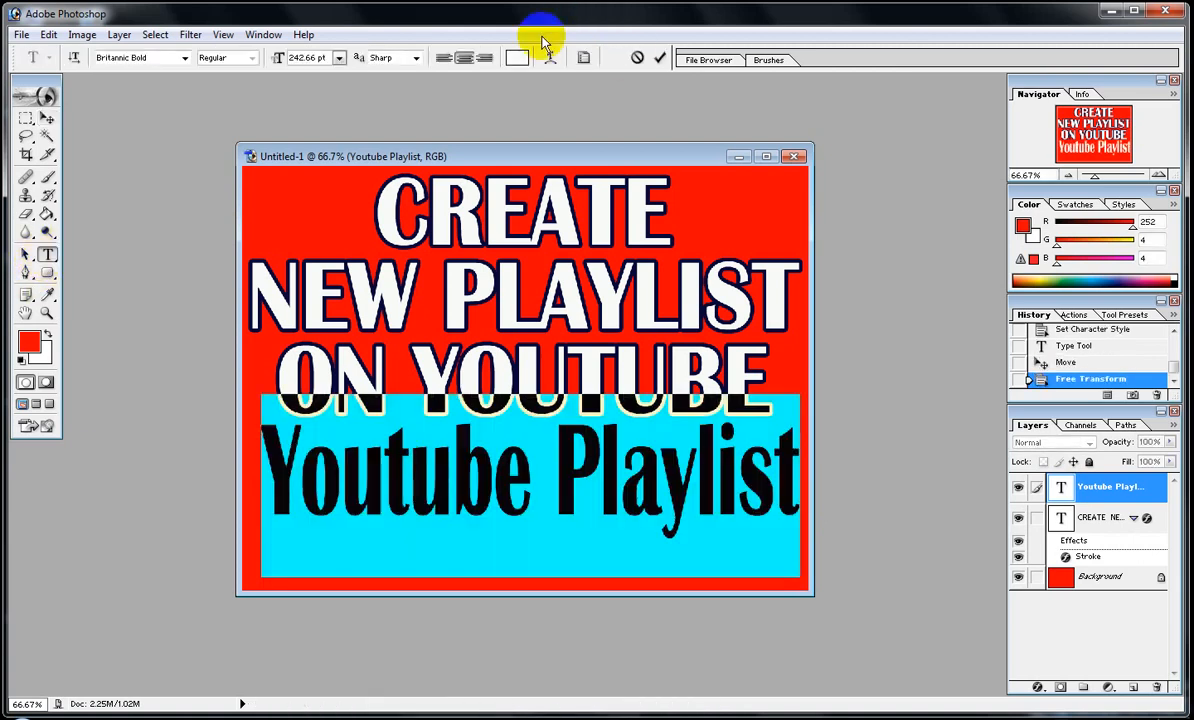
pyautogui.click(519, 58)
pyautogui.click(953, 379)
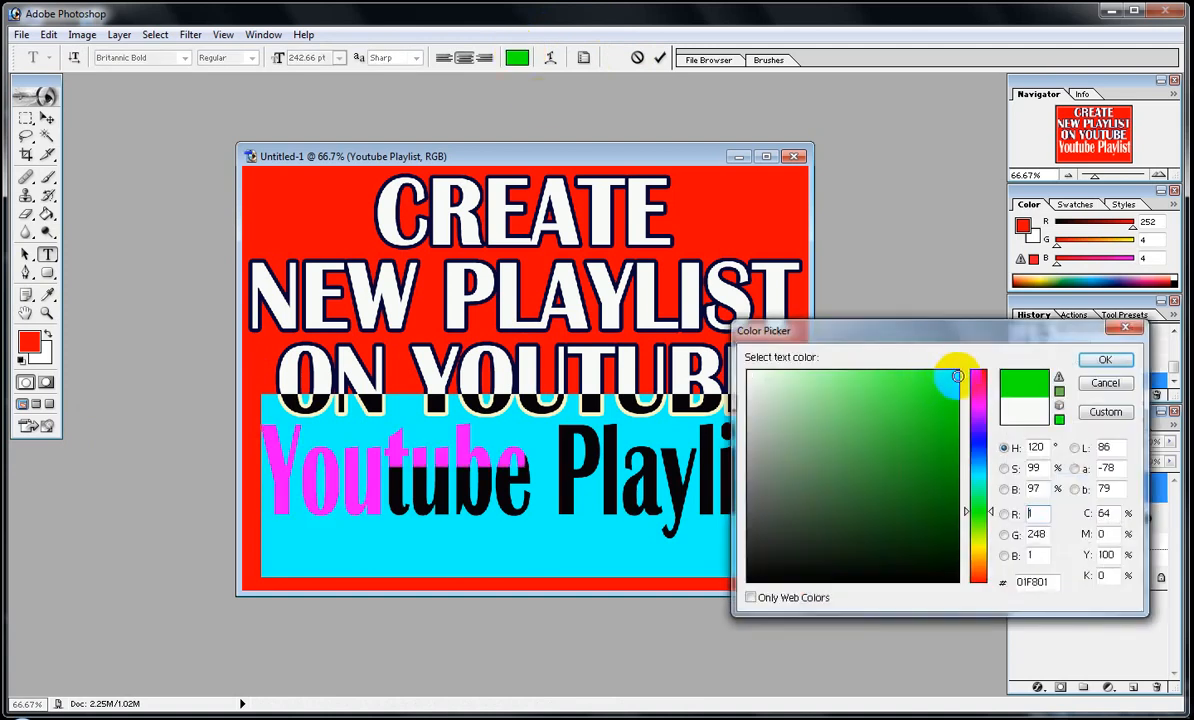
pyautogui.click(1101, 361)
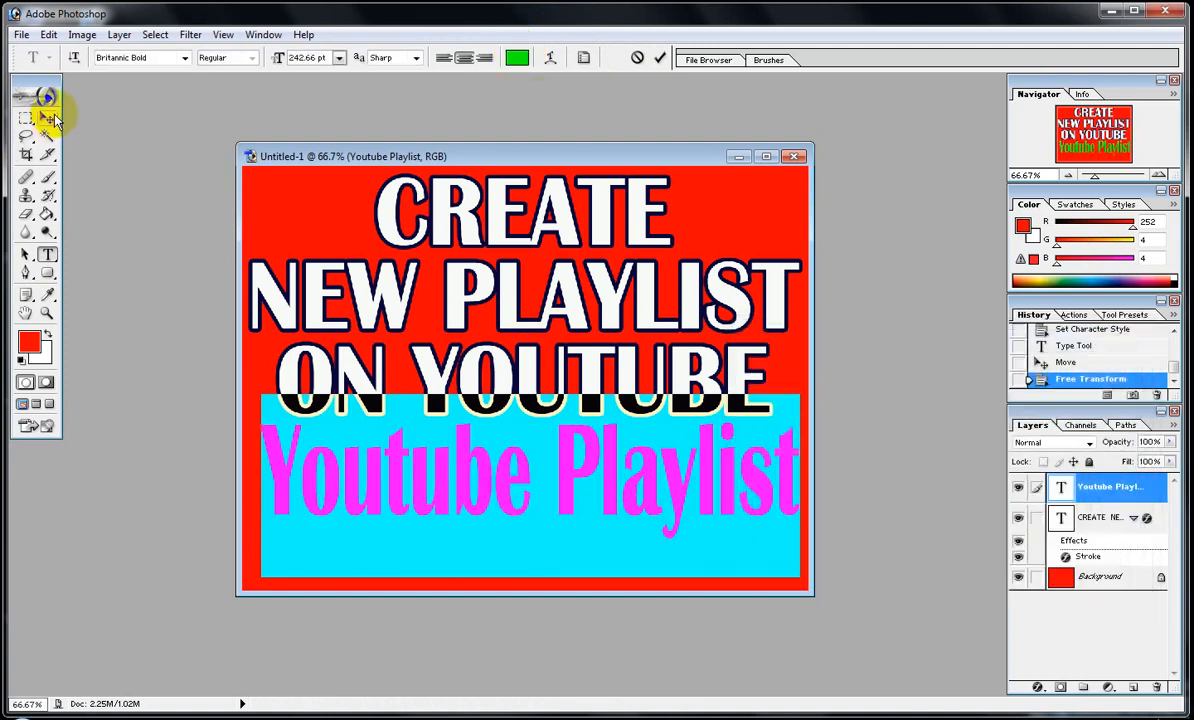
pyautogui.click(47, 118)
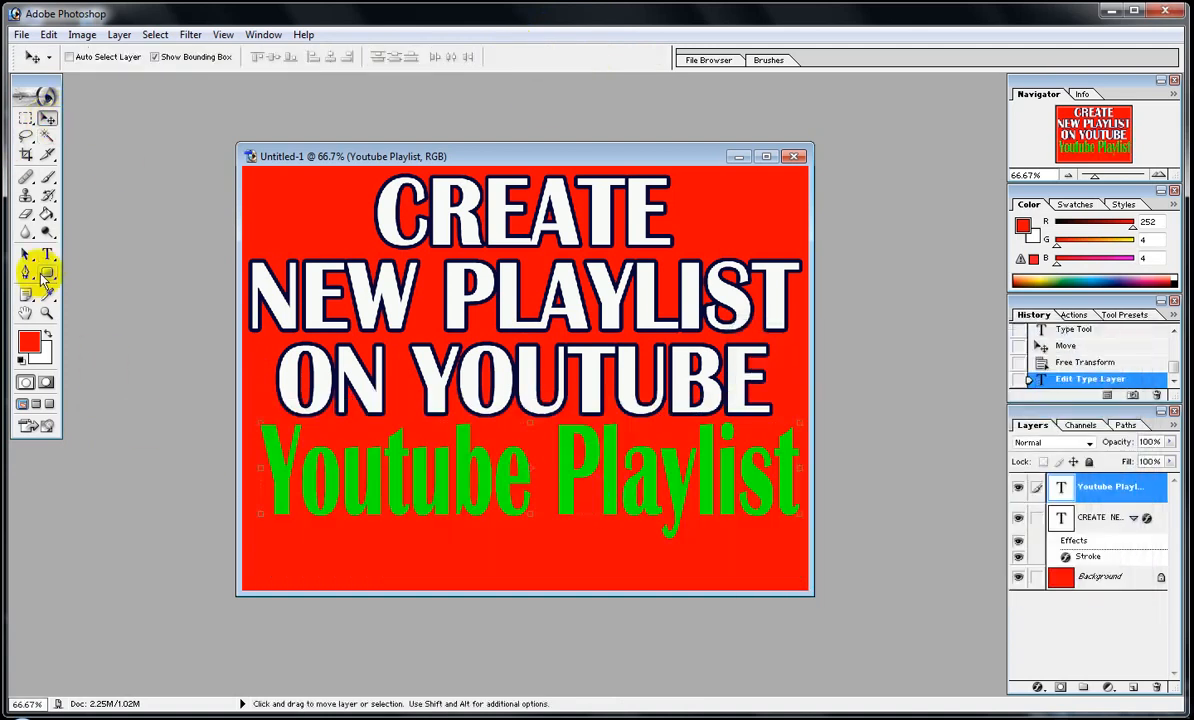
# Create a new layer with the green text "SEO" and move it to the canvas's lower-right area.
pyautogui.click(47, 256)
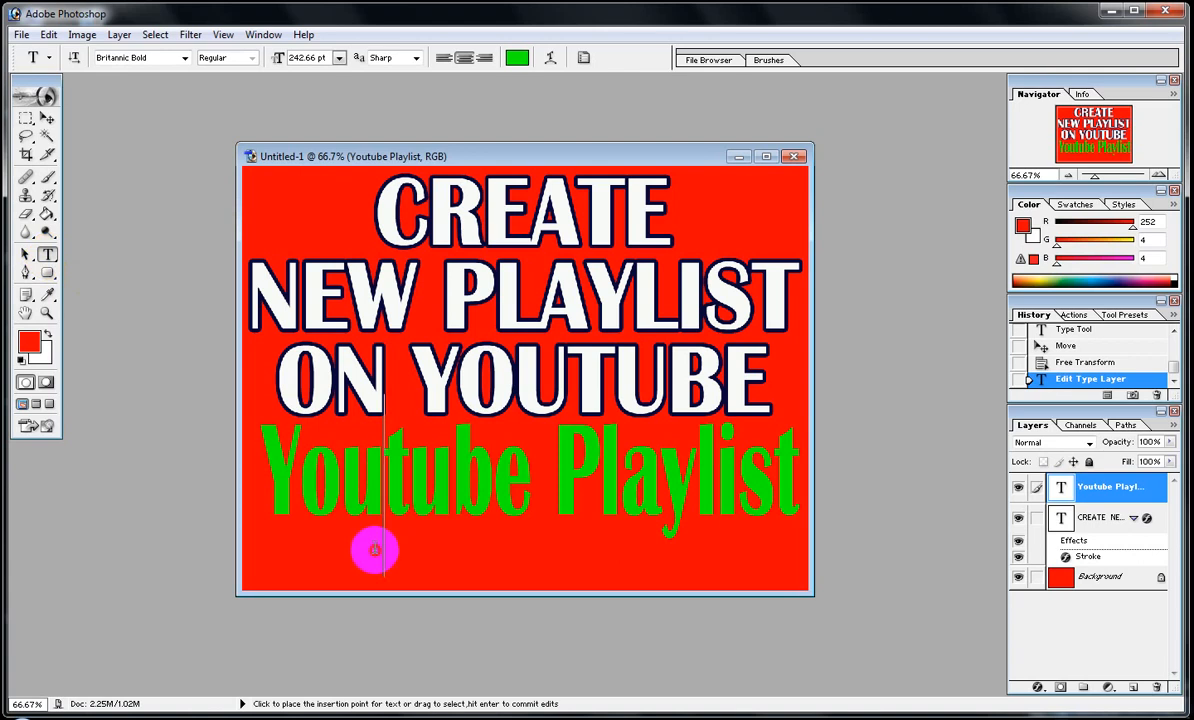
pyautogui.click(47, 118)
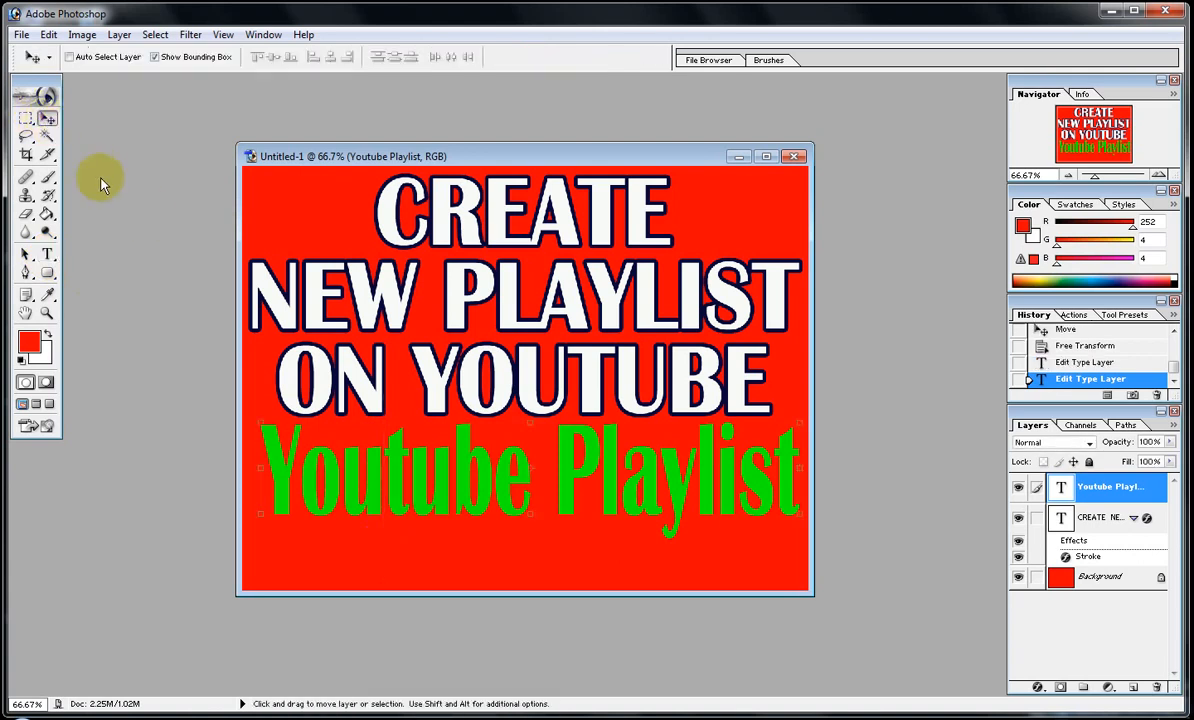
pyautogui.click(119, 34)
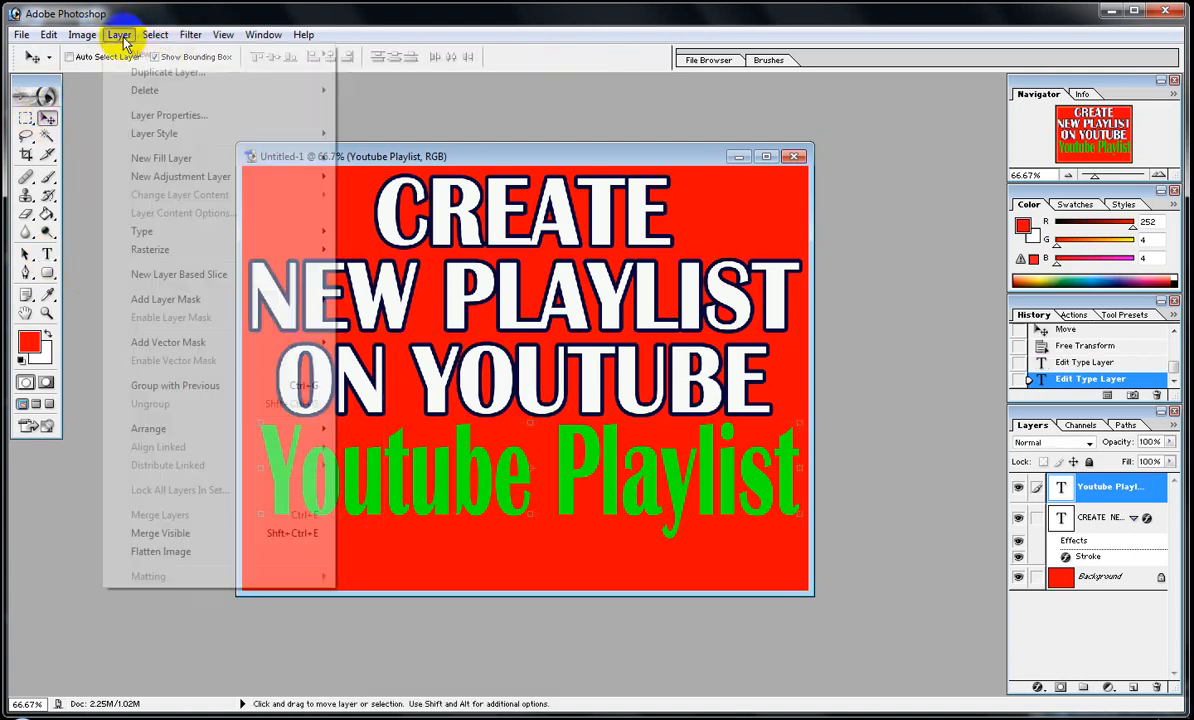
pyautogui.moveTo(141, 51)
pyautogui.click(373, 51)
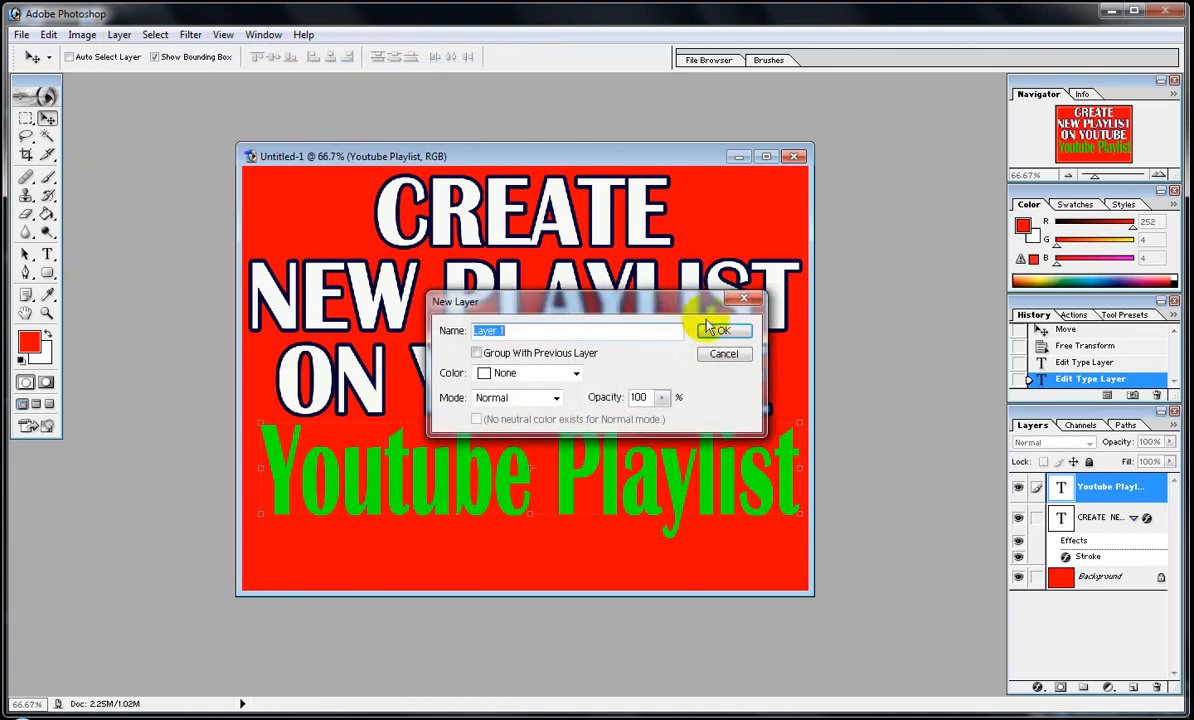
pyautogui.click(720, 335)
pyautogui.click(47, 254)
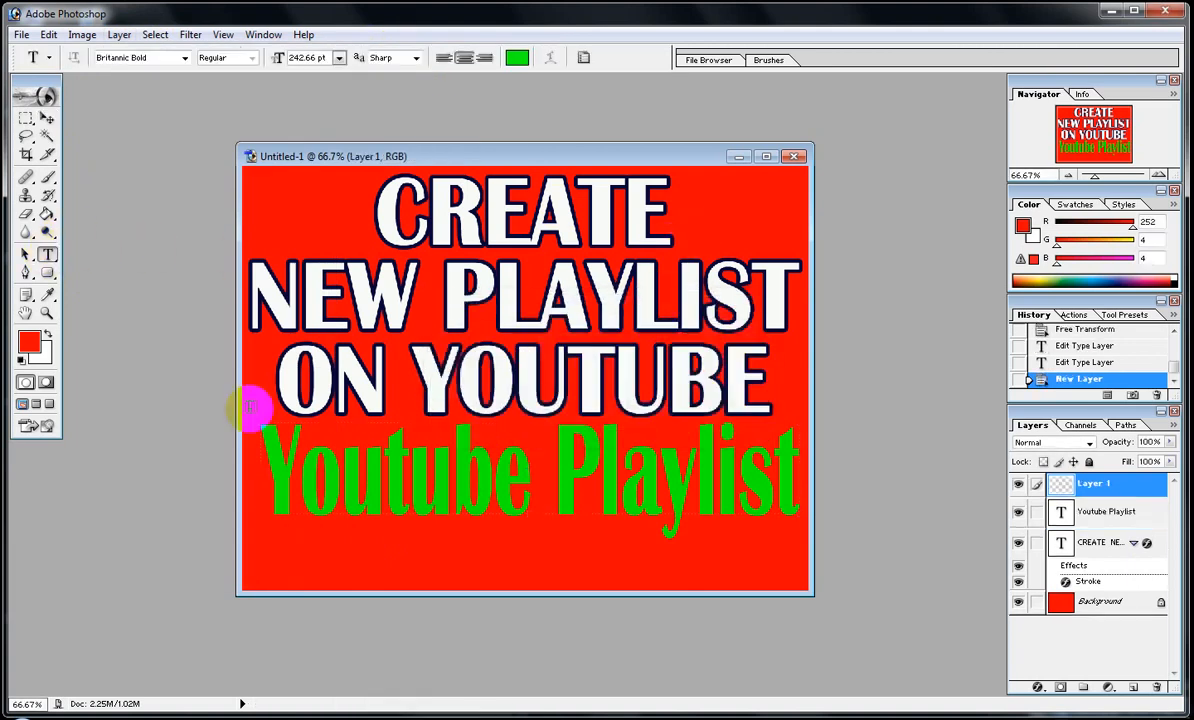
pyautogui.click(385, 563)
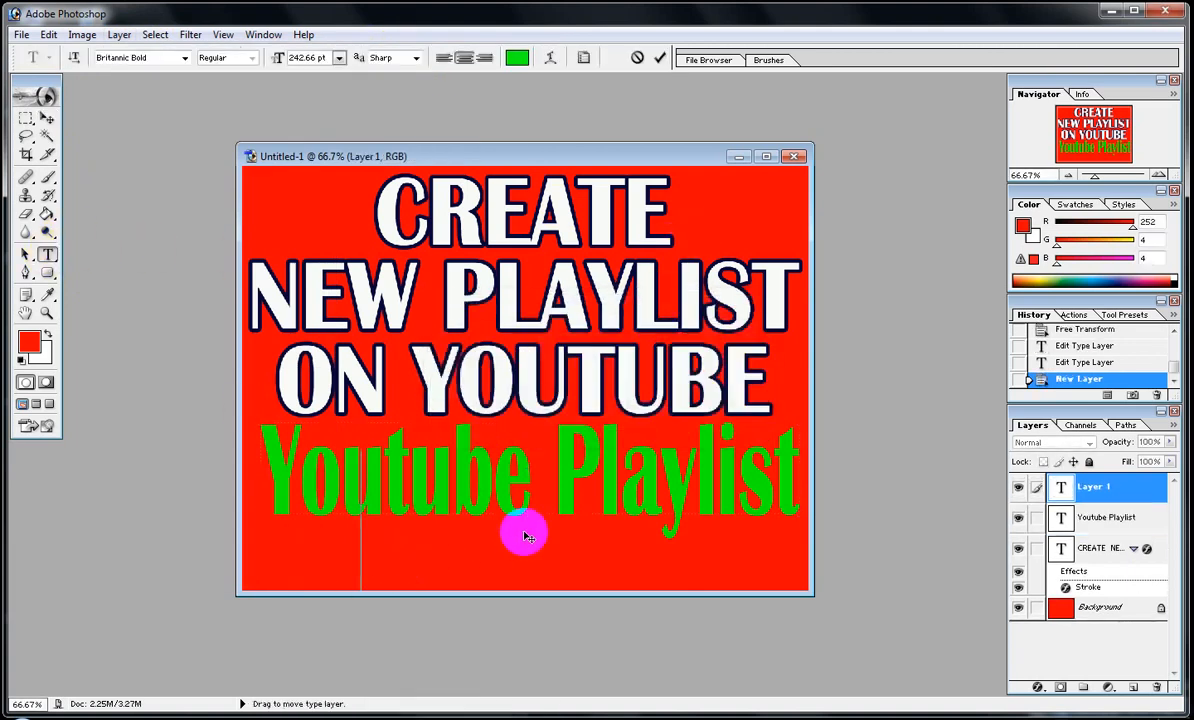
pyautogui.write('SEO')
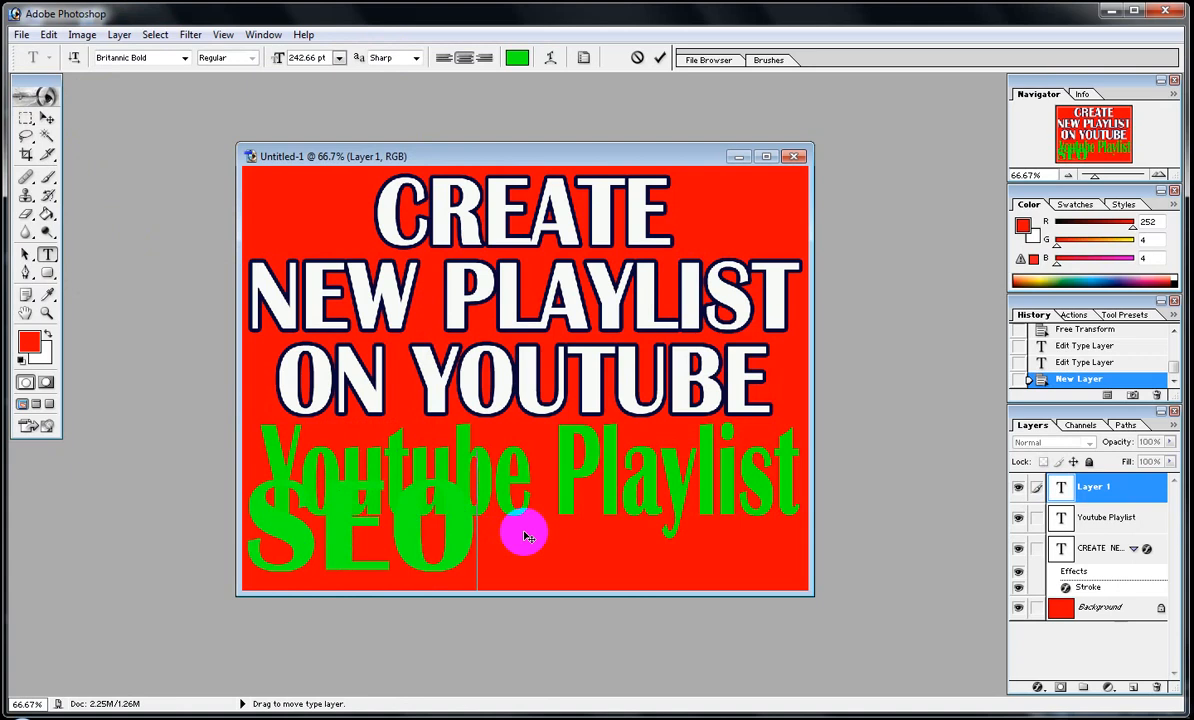
pyautogui.click(45, 118)
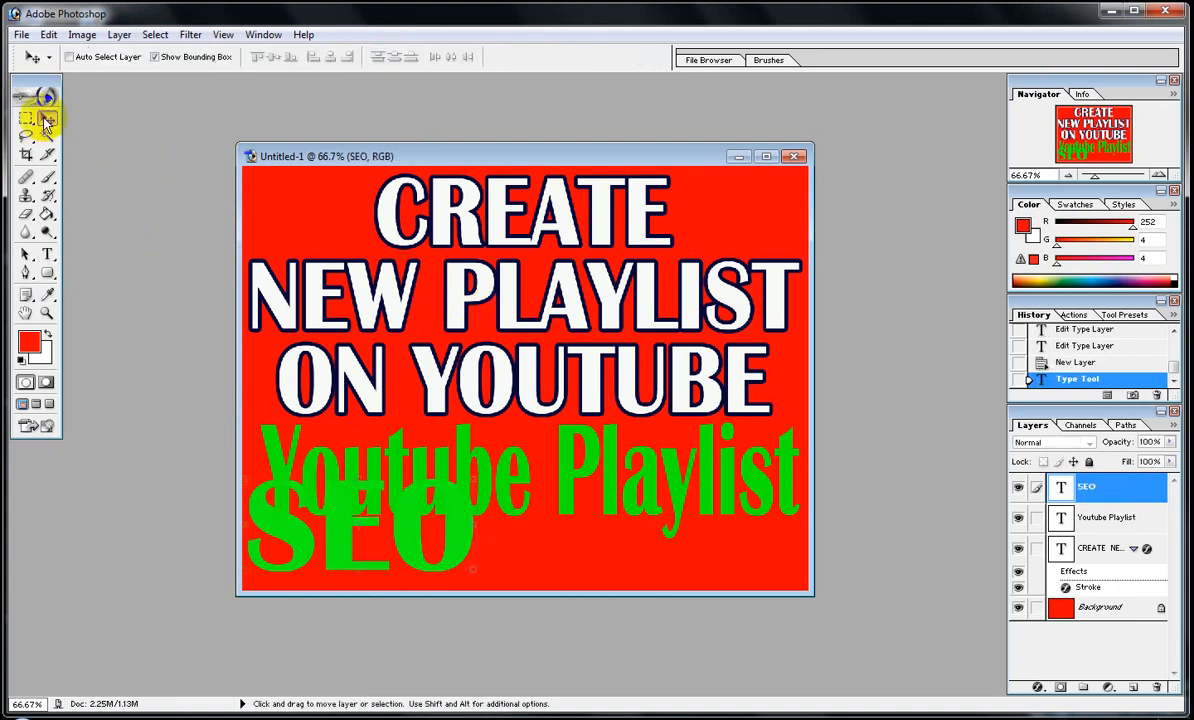
pyautogui.moveTo(375, 537); pyautogui.dragTo(667, 522)
# Select the "Youtube Playlist" layer and narrow its text from the right side so it ends just before "SEO".
pyautogui.rightClick(435, 482)
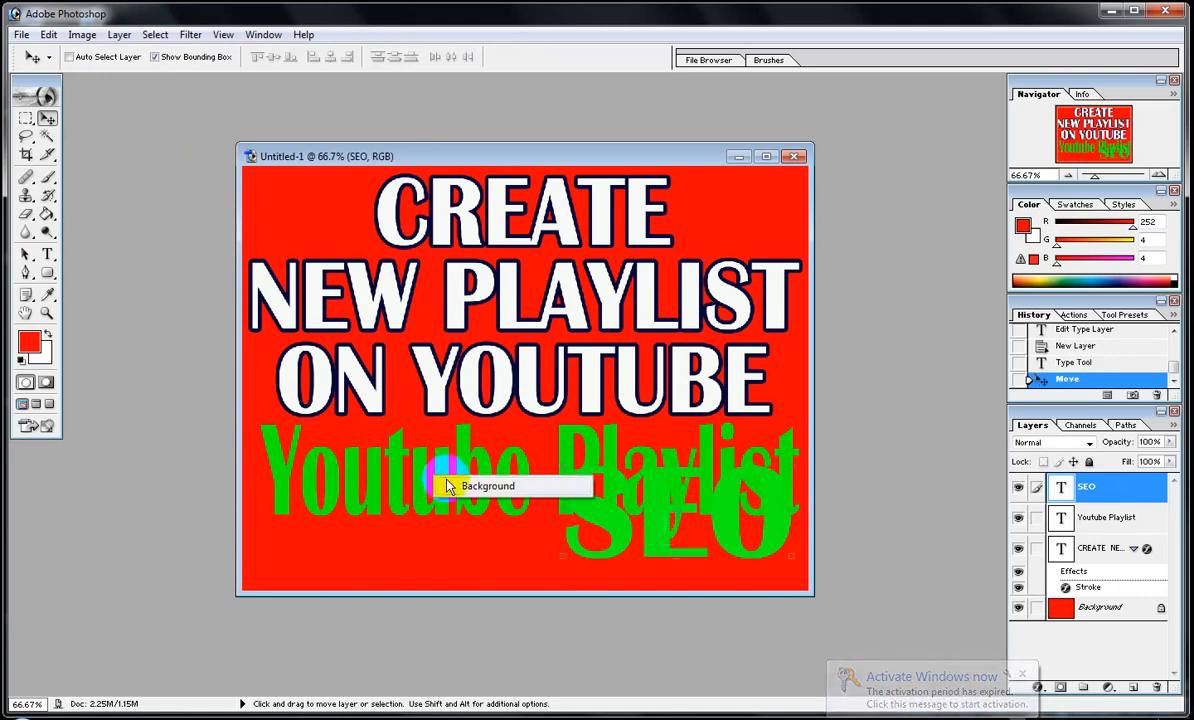
pyautogui.rightClick(418, 478)
pyautogui.click(462, 487)
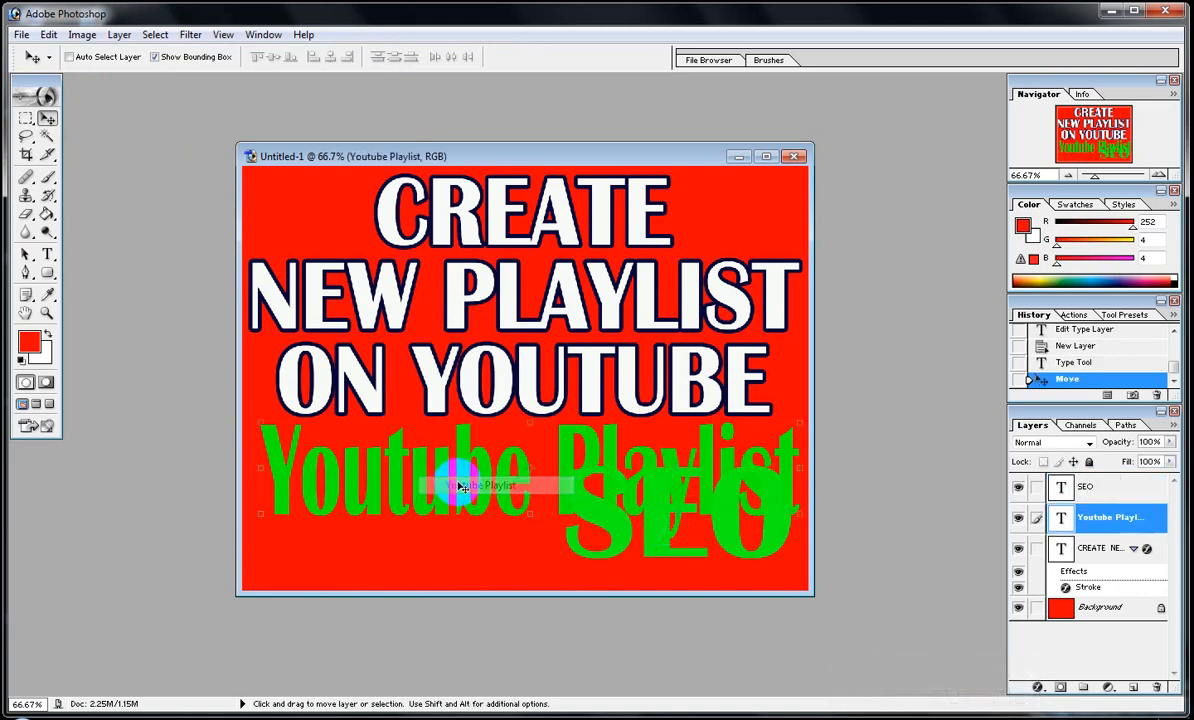
pyautogui.hotkey('ctrl', 't')
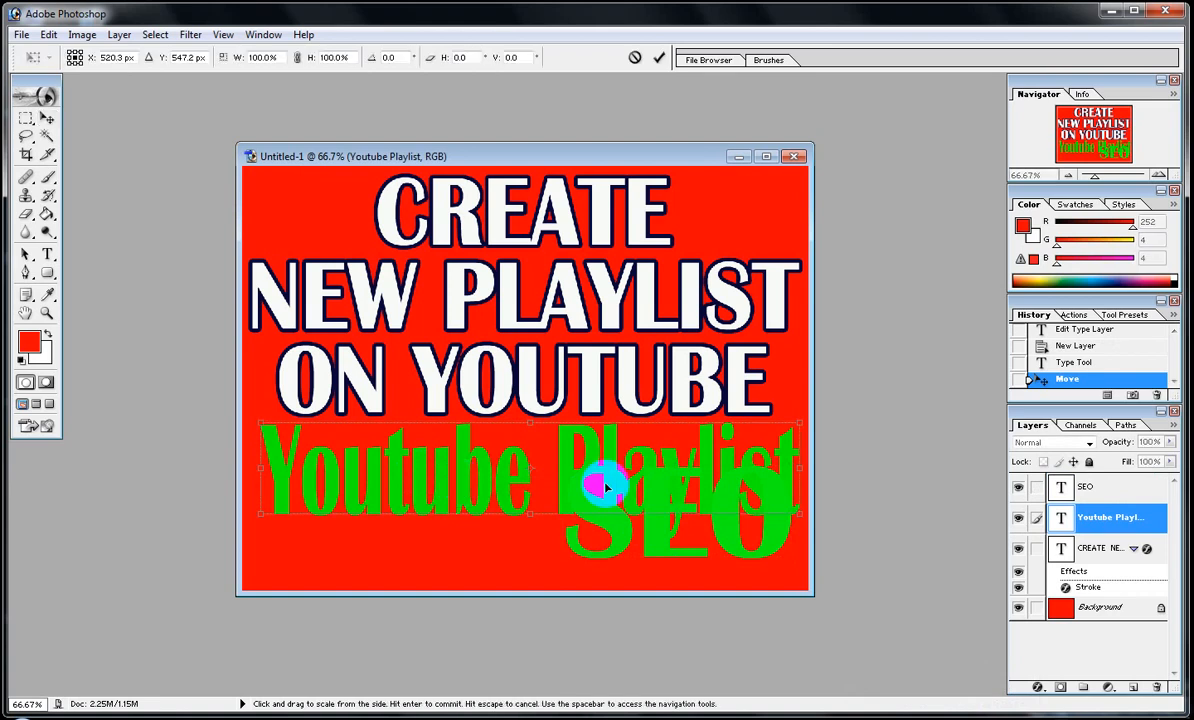
pyautogui.moveTo(798, 467); pyautogui.dragTo(555, 475)
pyautogui.press('Return')
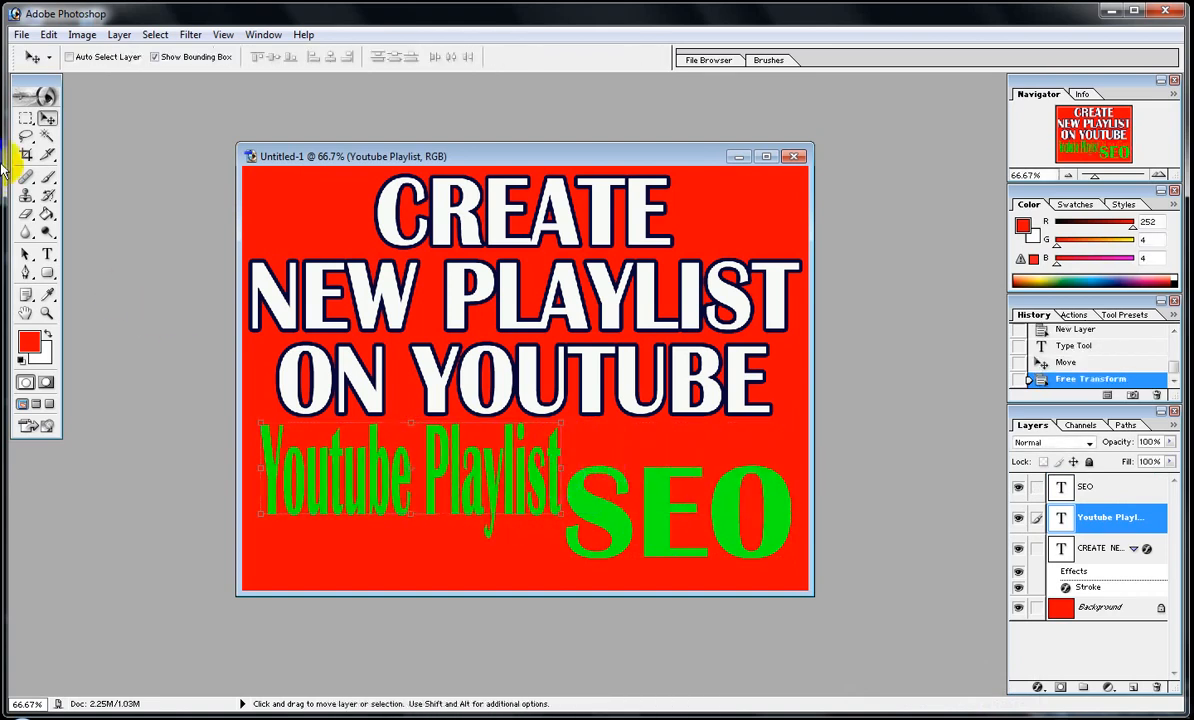
# Break the "Youtube Playlist" text into two lines before "Playlist".
pyautogui.click(46, 258)
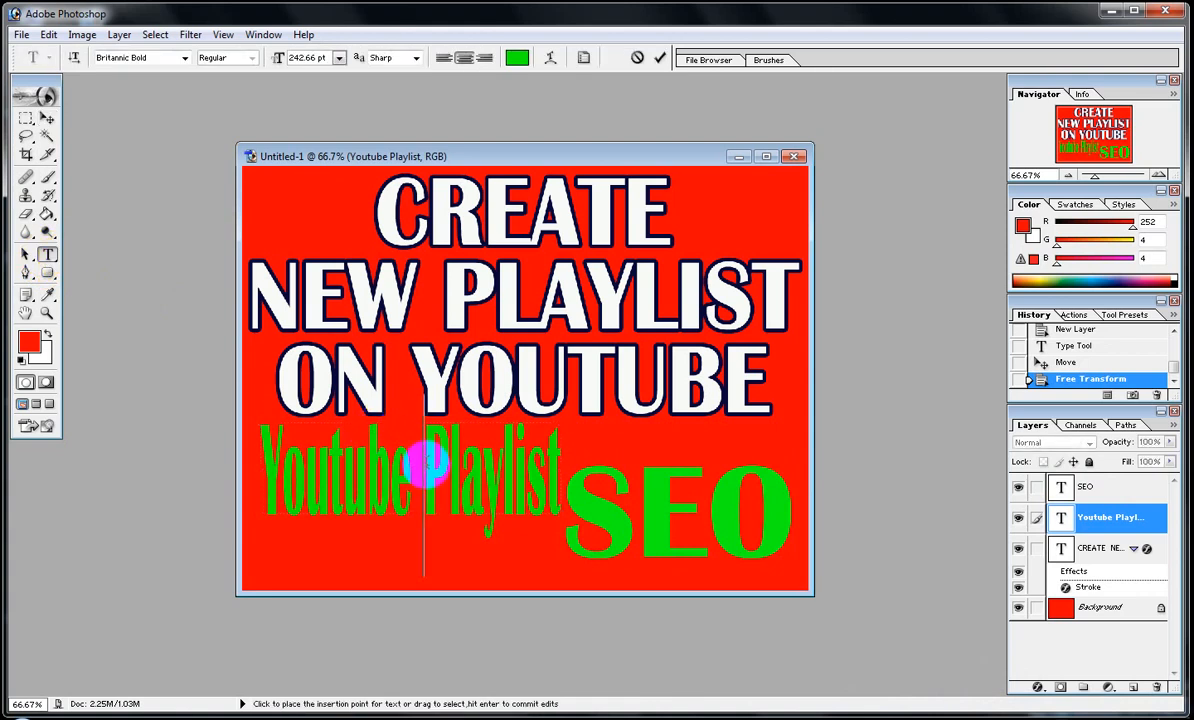
pyautogui.press('Return')
pyautogui.click(46, 118)
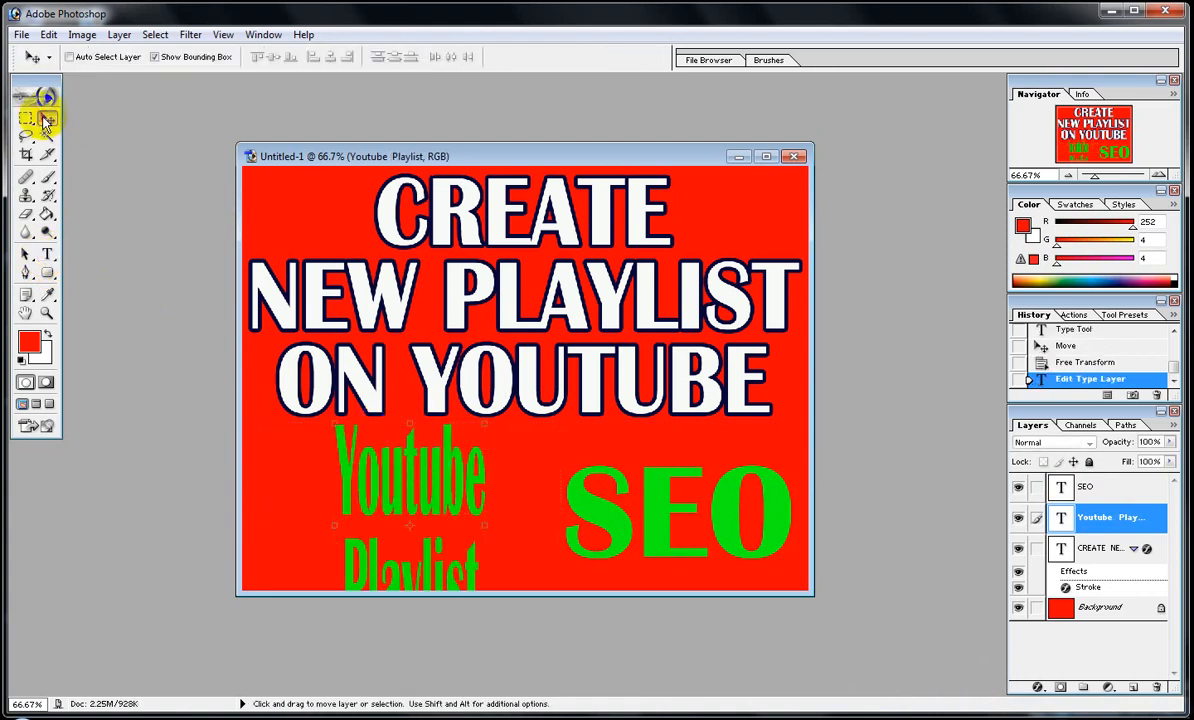
# Move the two-line "Youtube Playlist" text to the canvas's lower left and scale it to about 203.9% width and 72.0% height, beside "SEO".
pyautogui.moveTo(343, 468); pyautogui.dragTo(281, 445)
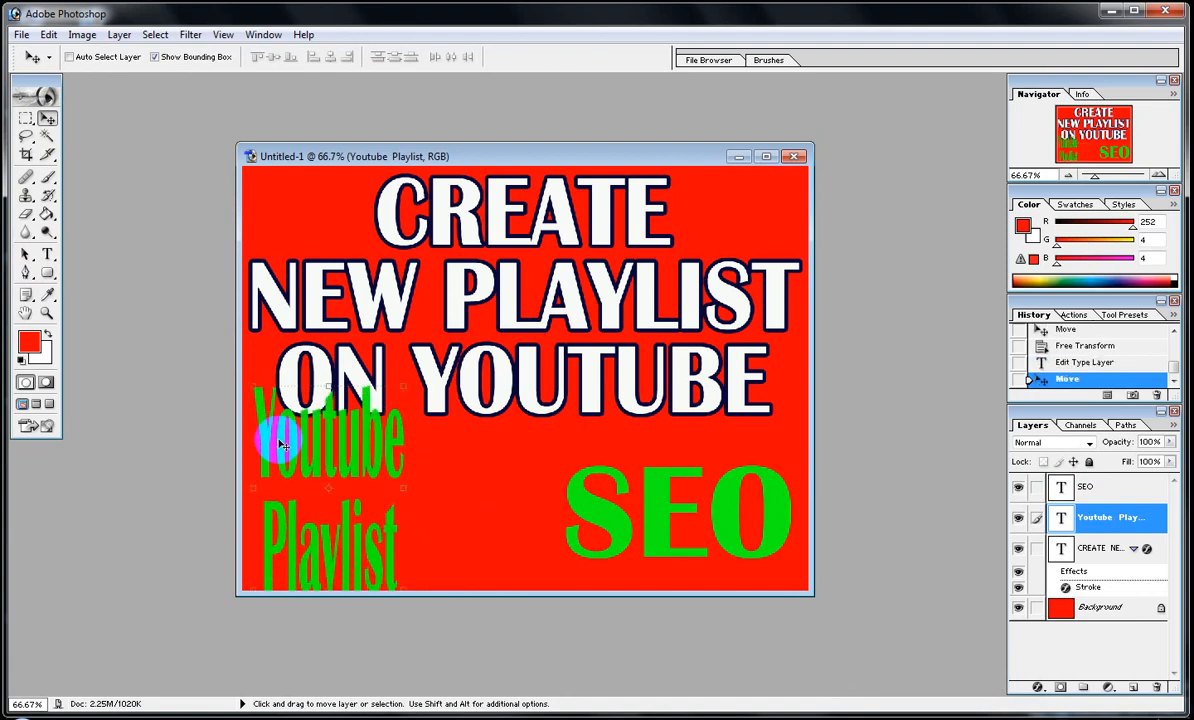
pyautogui.hotkey('ctrl', 't')
pyautogui.moveTo(326, 385); pyautogui.dragTo(281, 452)
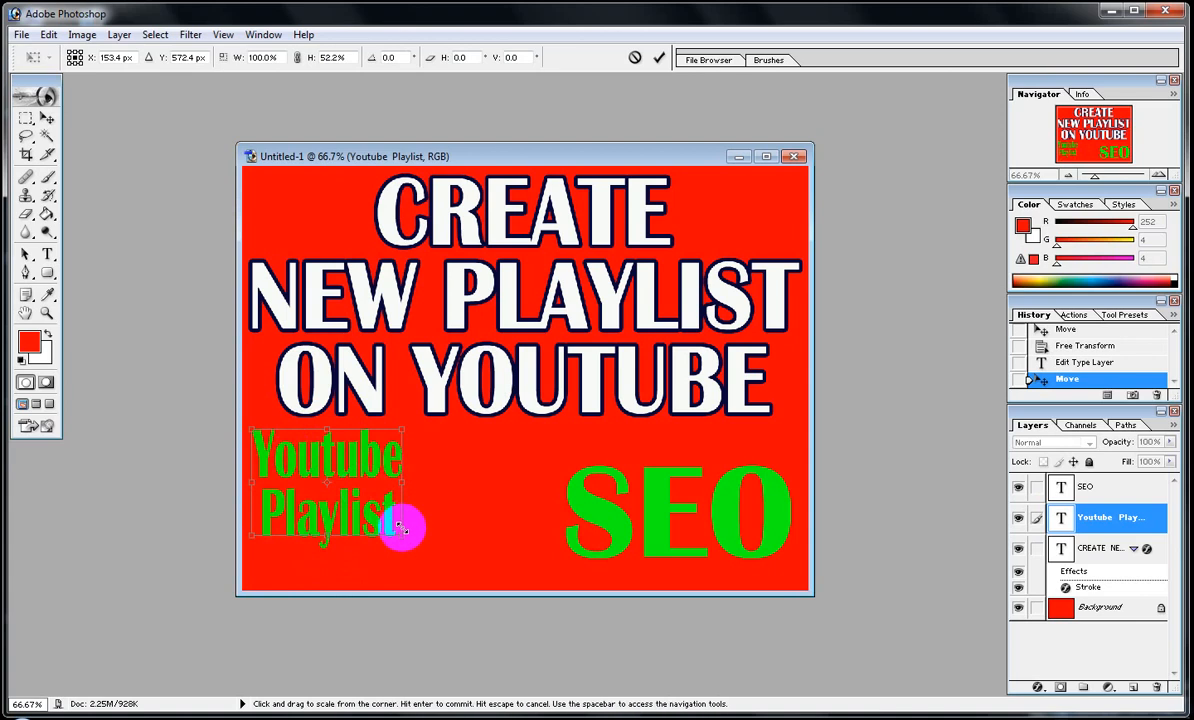
pyautogui.moveTo(400, 530); pyautogui.dragTo(559, 572)
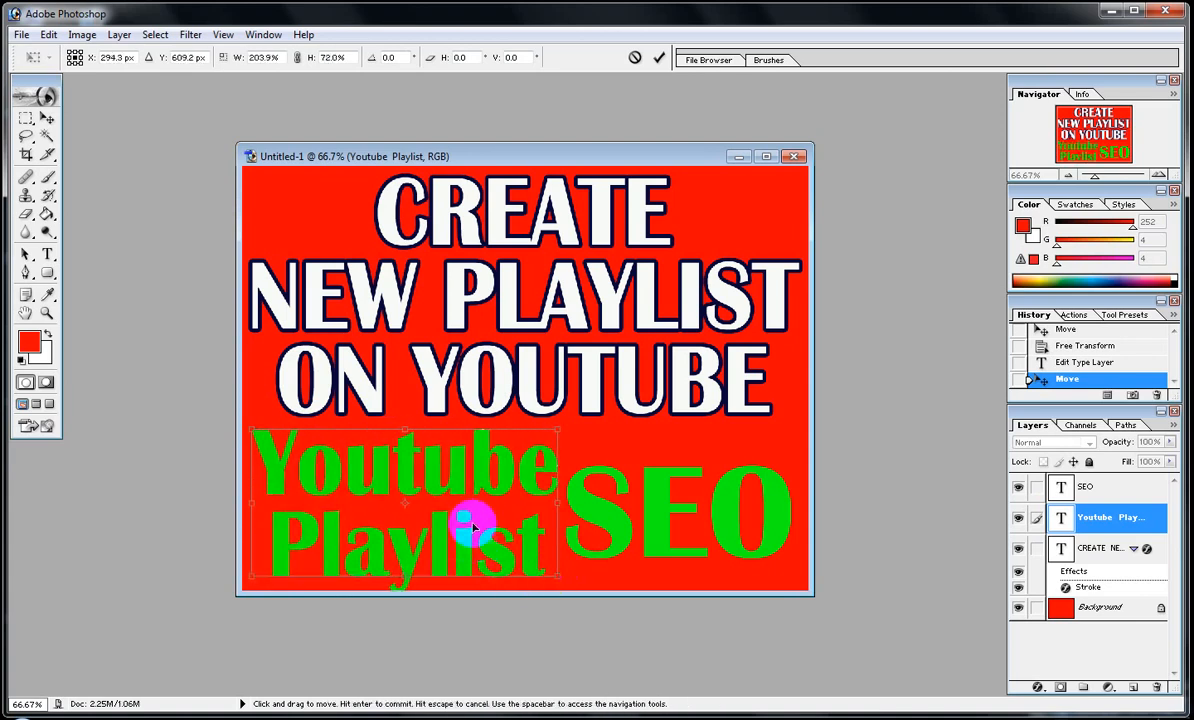
pyautogui.press('Return')
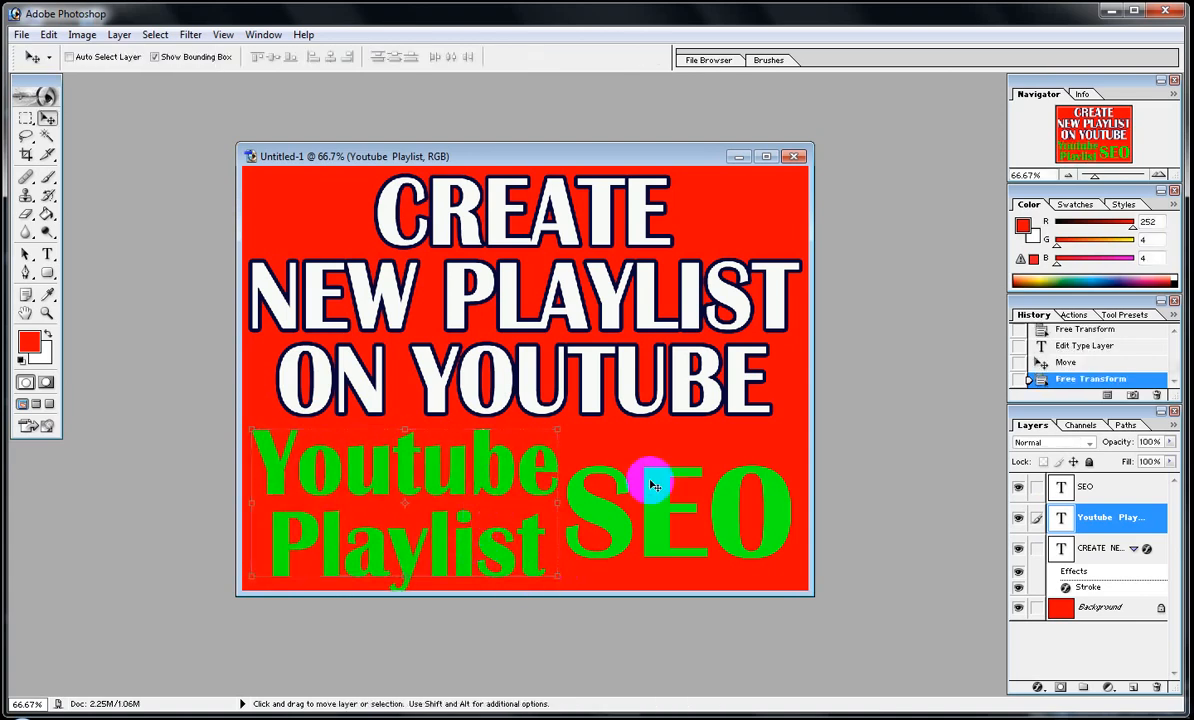
# Select the "SEO" text layer and nudge it slightly to the right, away from "Youtube Playlist".
pyautogui.rightClick(612, 516)
pyautogui.click(641, 523)
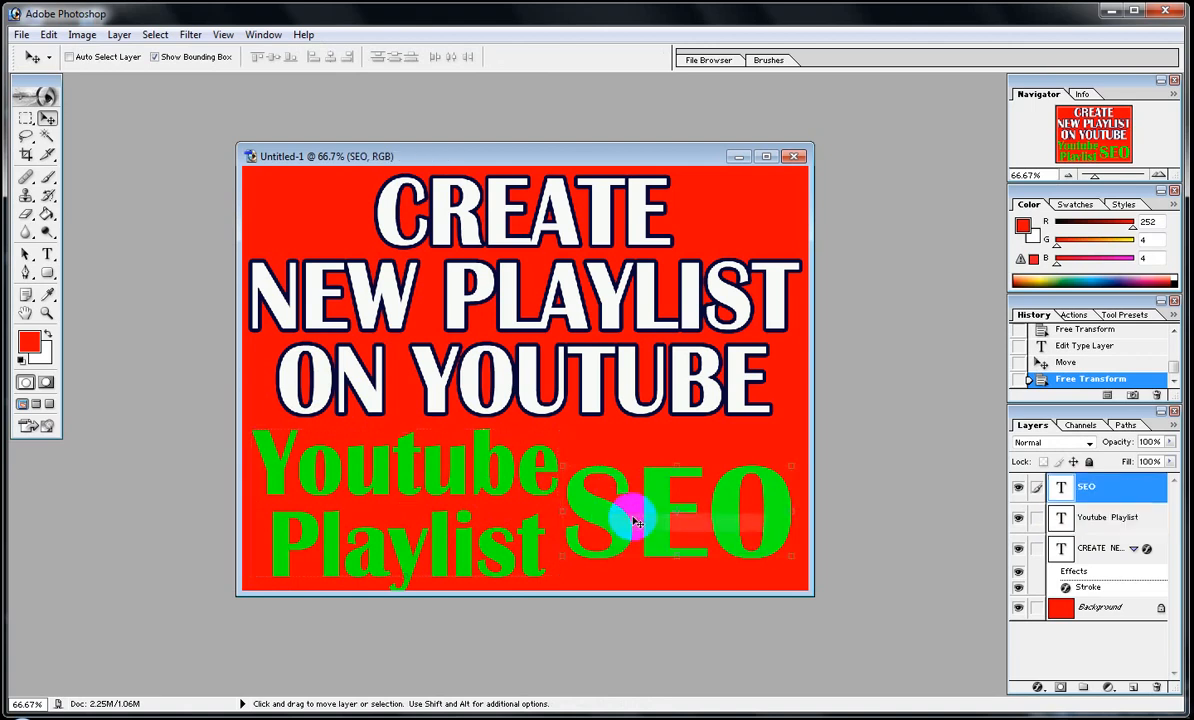
pyautogui.press('Right')
pyautogui.press('Right')
pyautogui.press('Right')
pyautogui.press('Right')
pyautogui.press('Right')
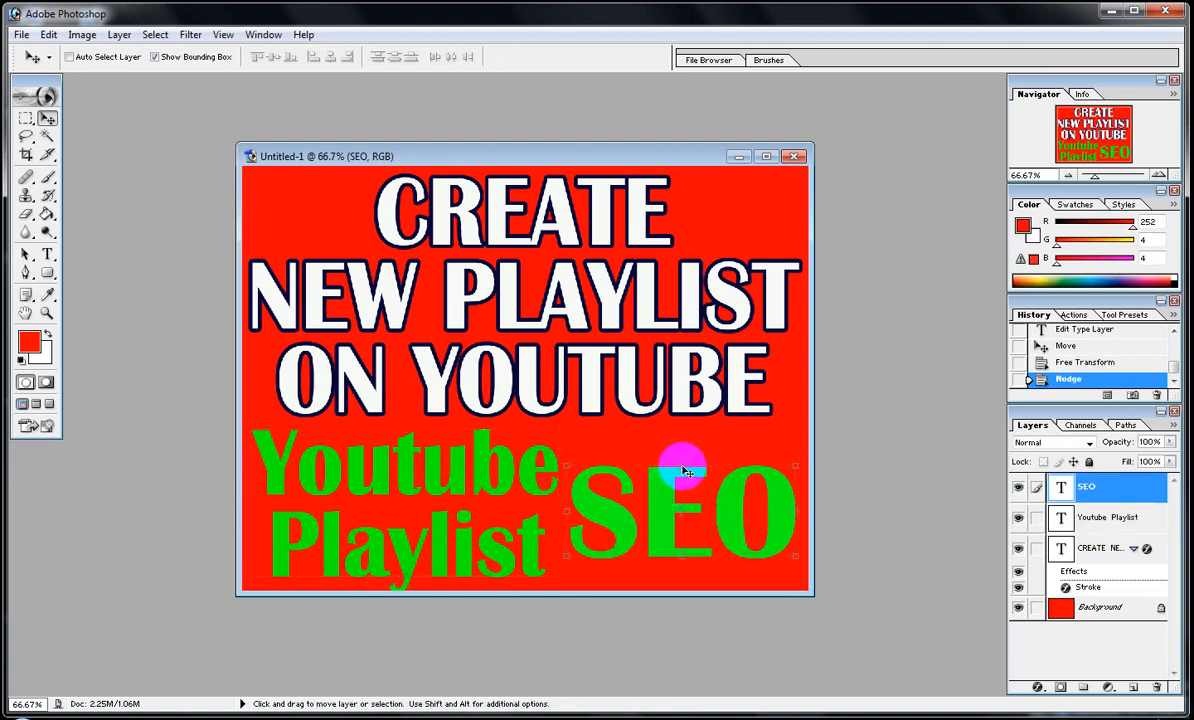
# Stretch the "SEO" text upward and downward to about 161.8% height, keeping its width at 100%.
pyautogui.hotkey('ctrl', 't')
pyautogui.moveTo(680, 465); pyautogui.dragTo(678, 438)
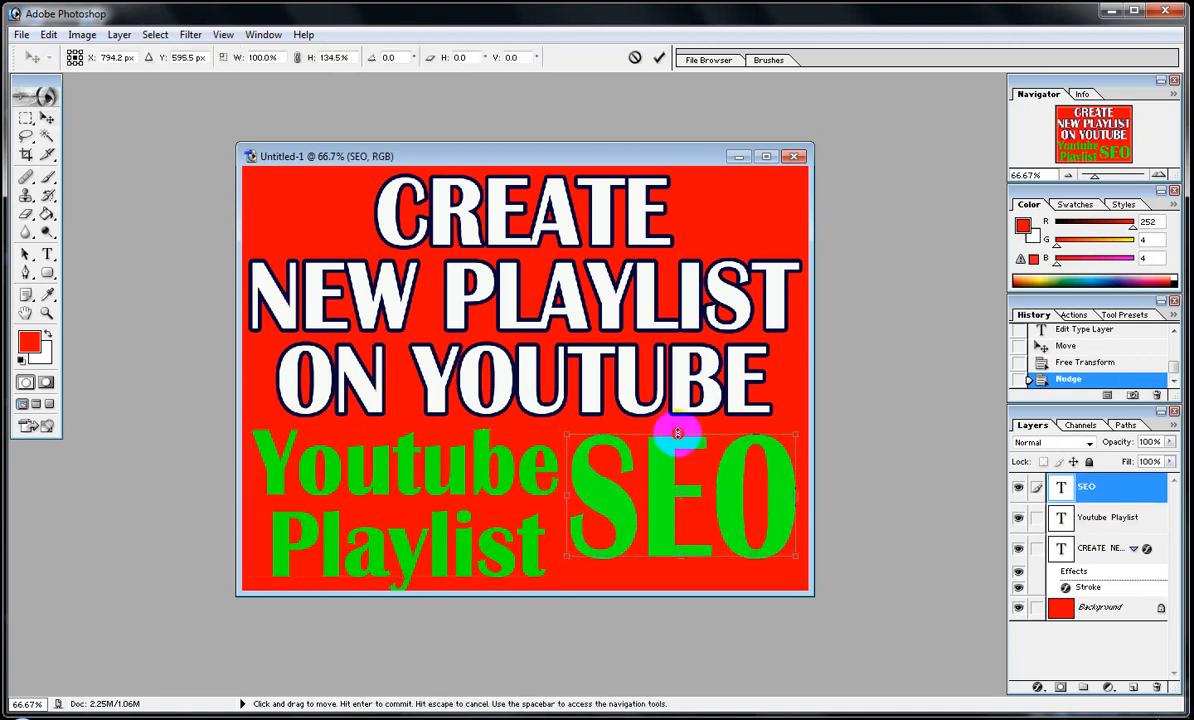
pyautogui.moveTo(680, 558); pyautogui.dragTo(683, 583)
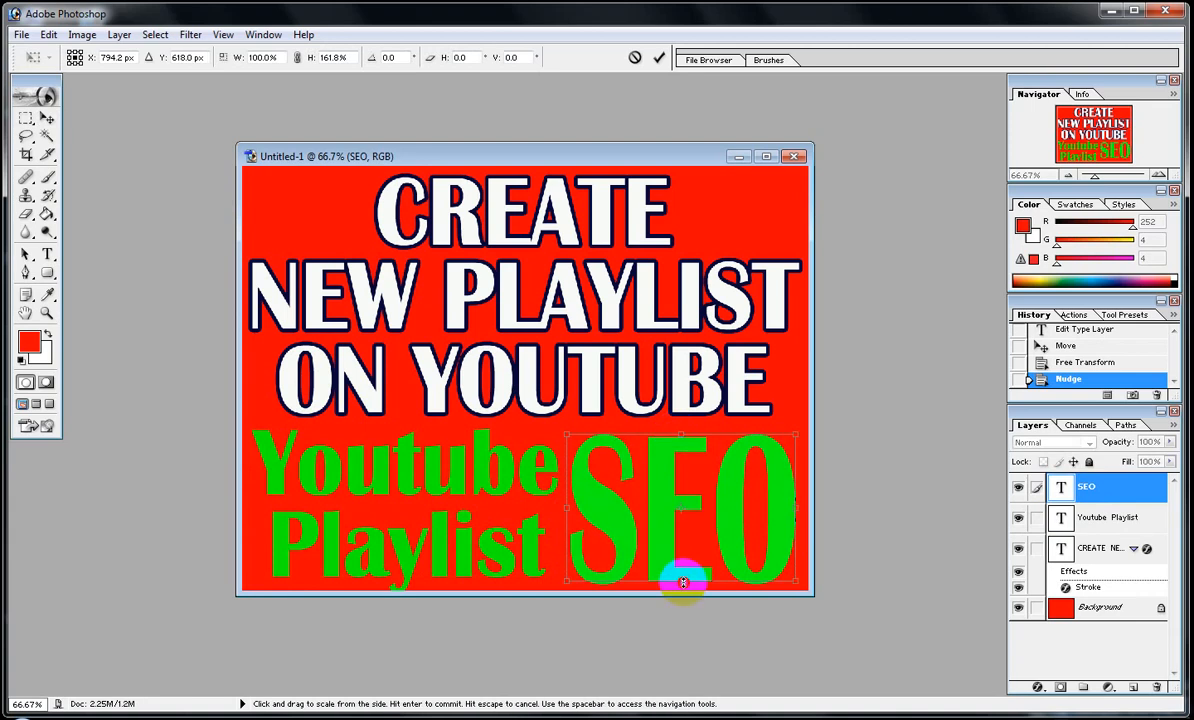
pyautogui.press('Return')
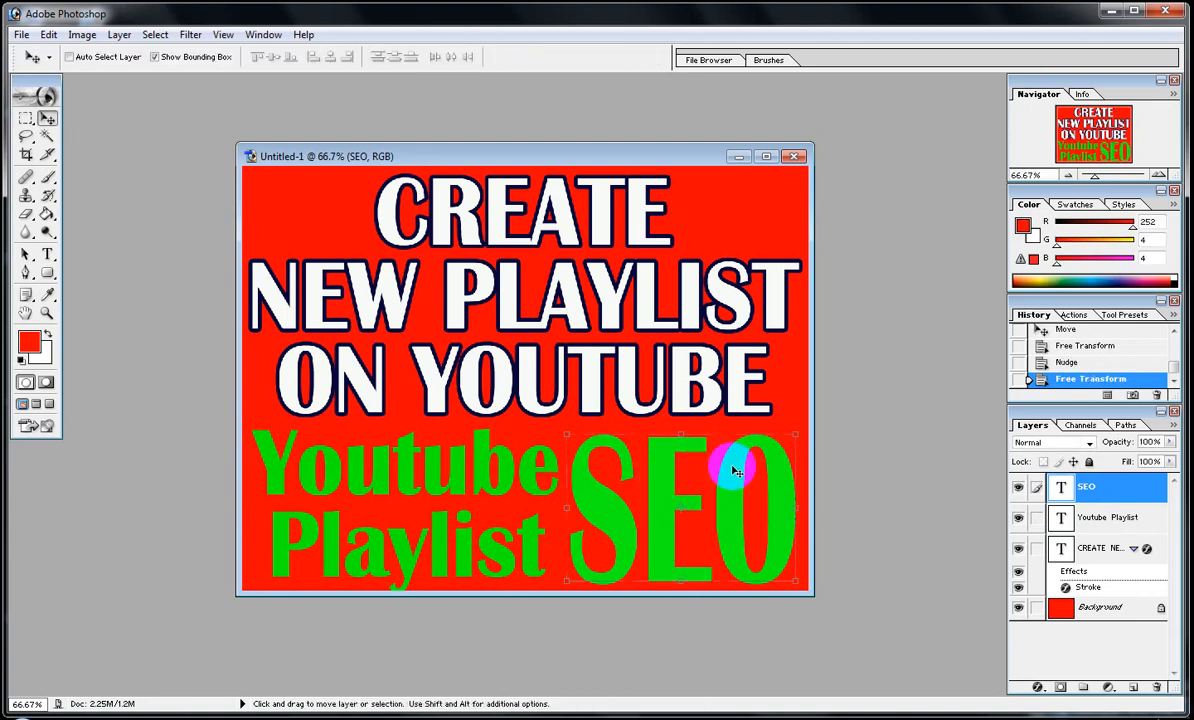
# Save the document in the DEL folder in Photoshop format as "youtube video thumbnail".
pyautogui.click(21, 35)
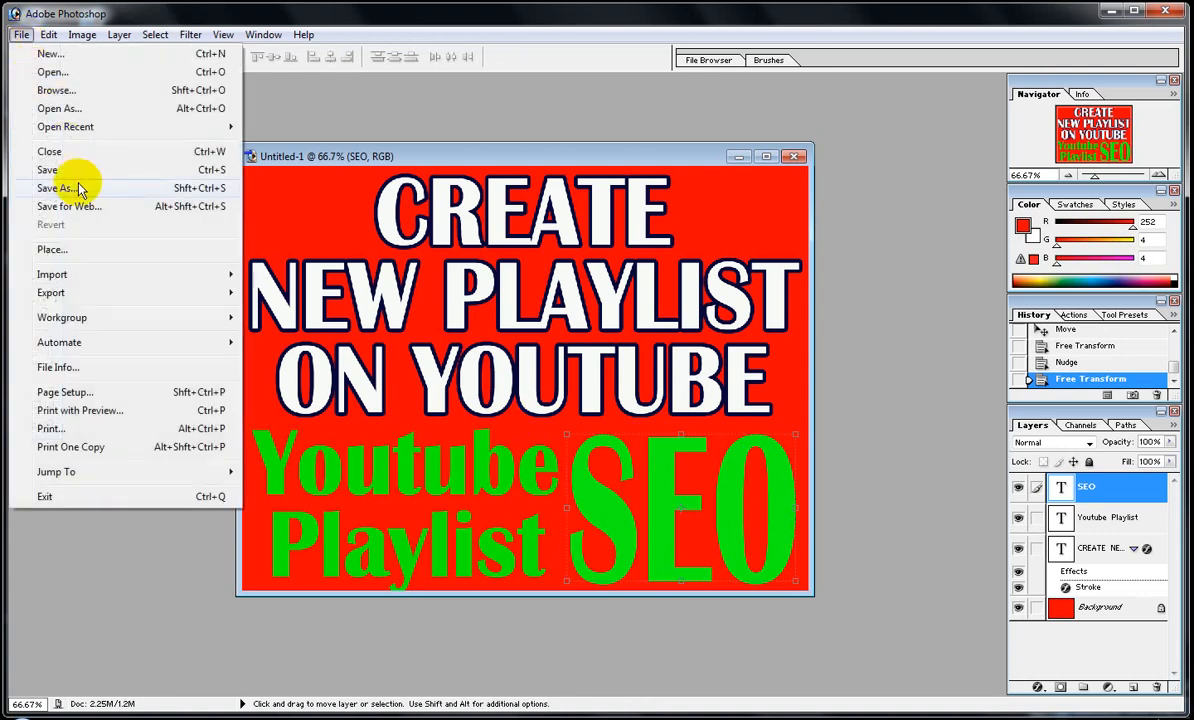
pyautogui.click(60, 188)
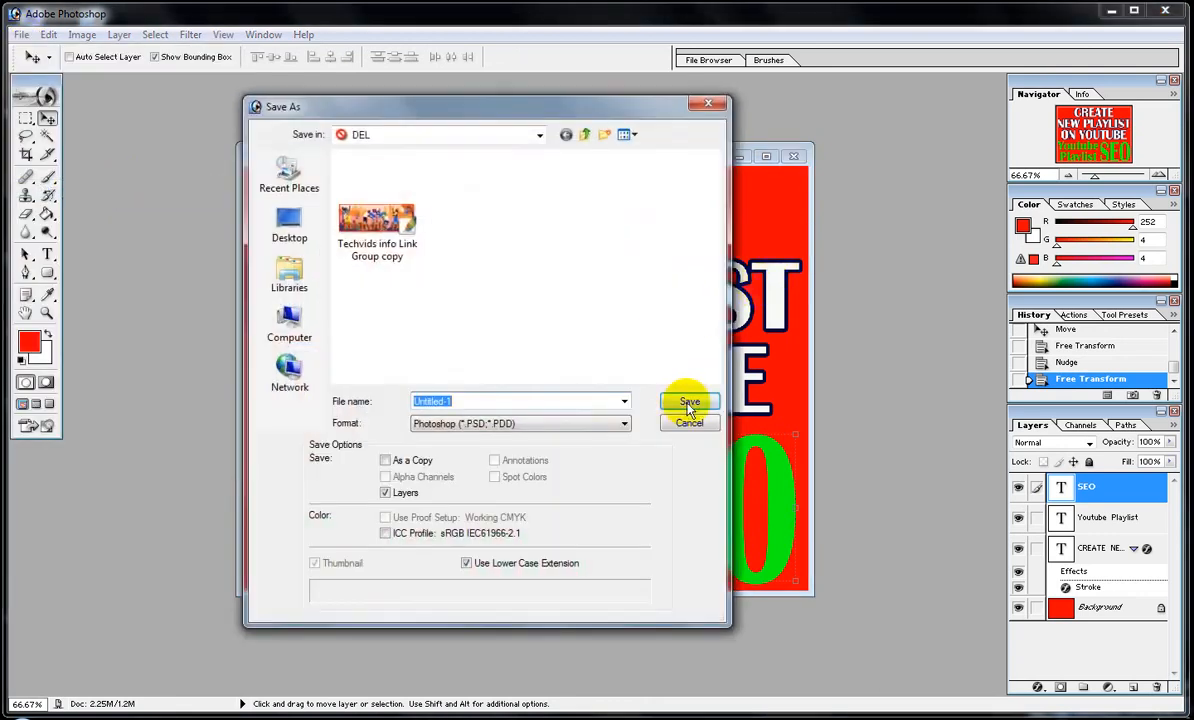
pyautogui.write('y')
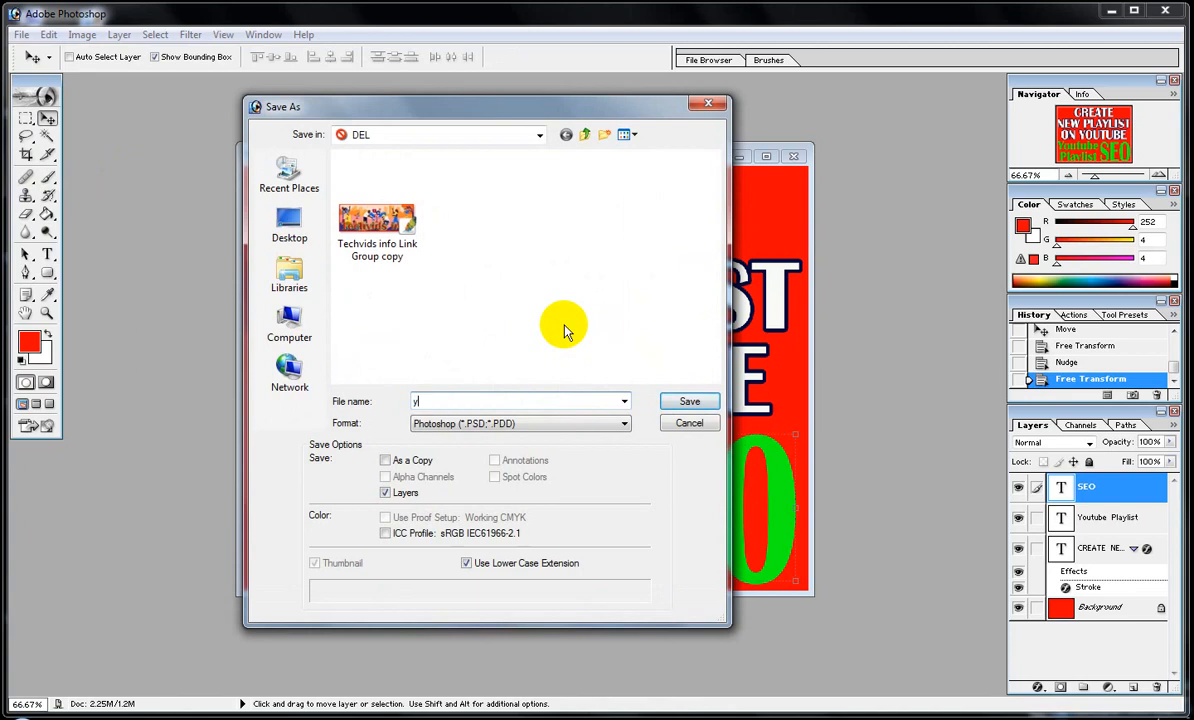
pyautogui.write('outube video thumbnail')
pyautogui.press('Return')
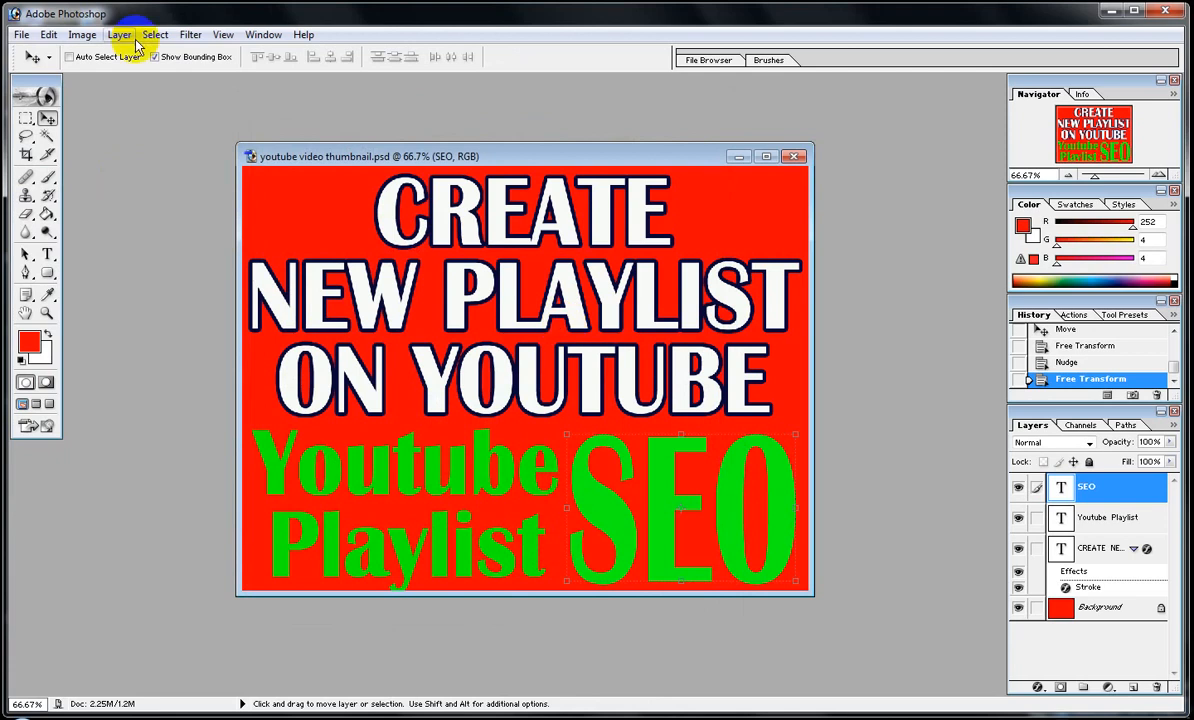
# Save the document under the new name "Youtube Video Thumbnail -" in Photoshop format in the DEL folder, without replacing the existing file.
pyautogui.click(21, 34)
pyautogui.click(83, 188)
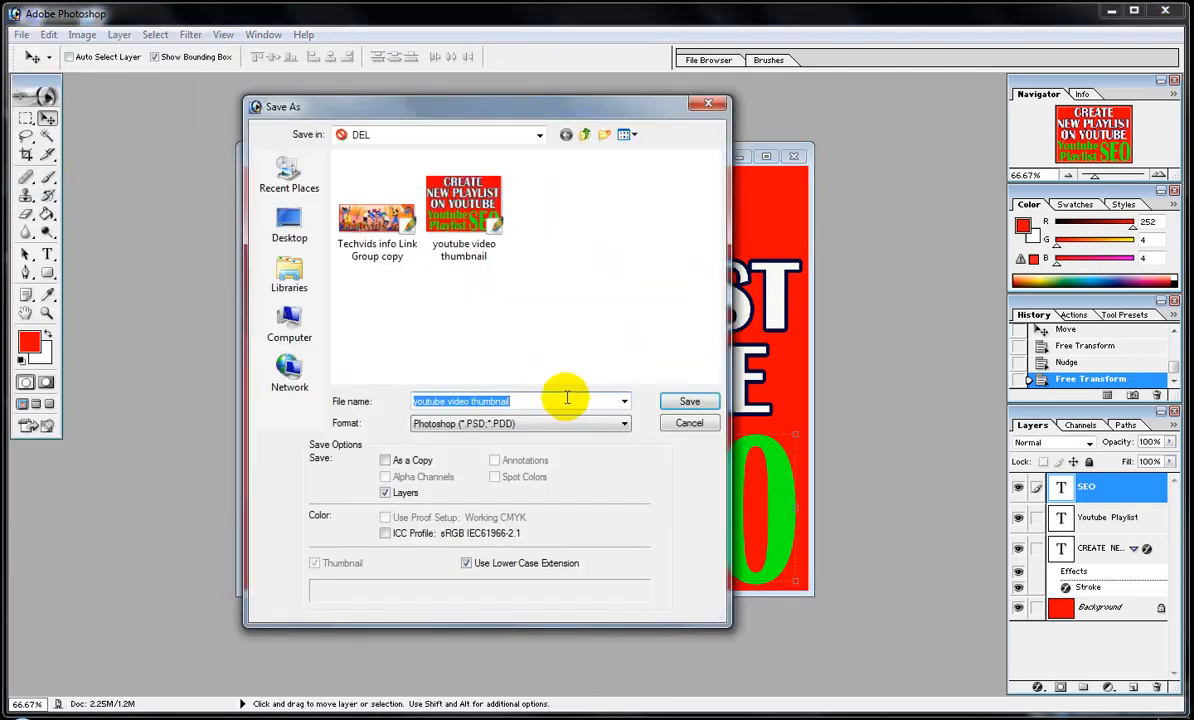
pyautogui.write('You')
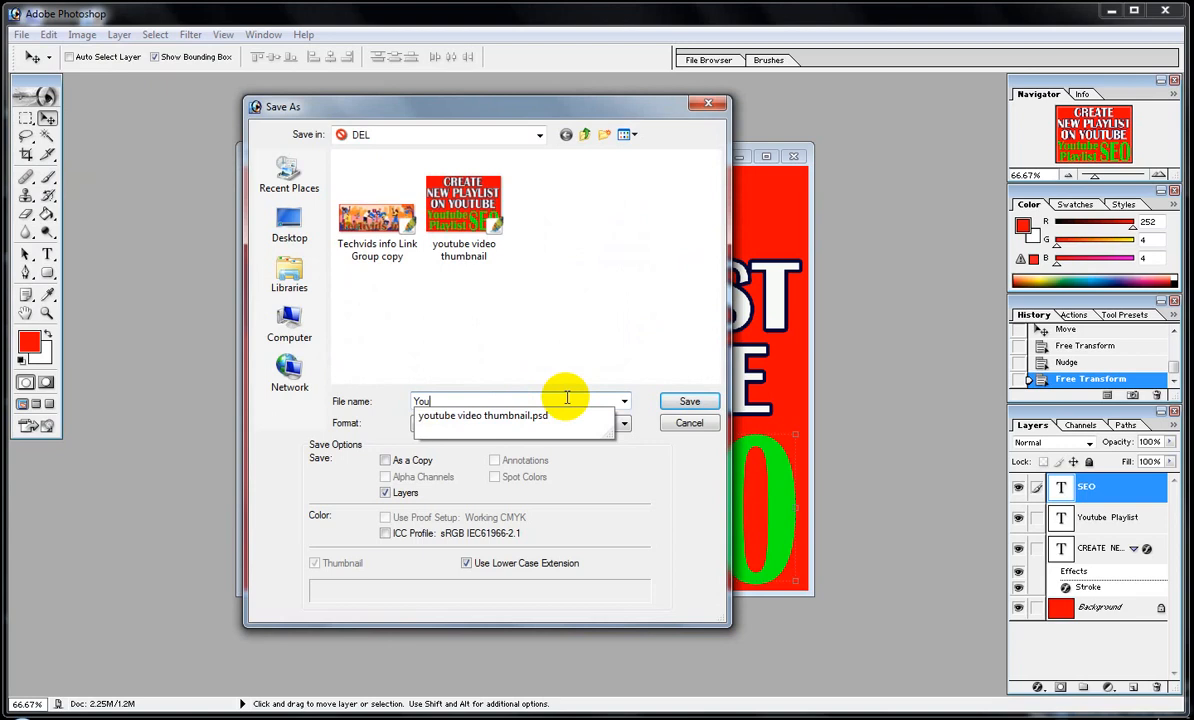
pyautogui.write('tube Video Thumbnail')
pyautogui.press('Return')
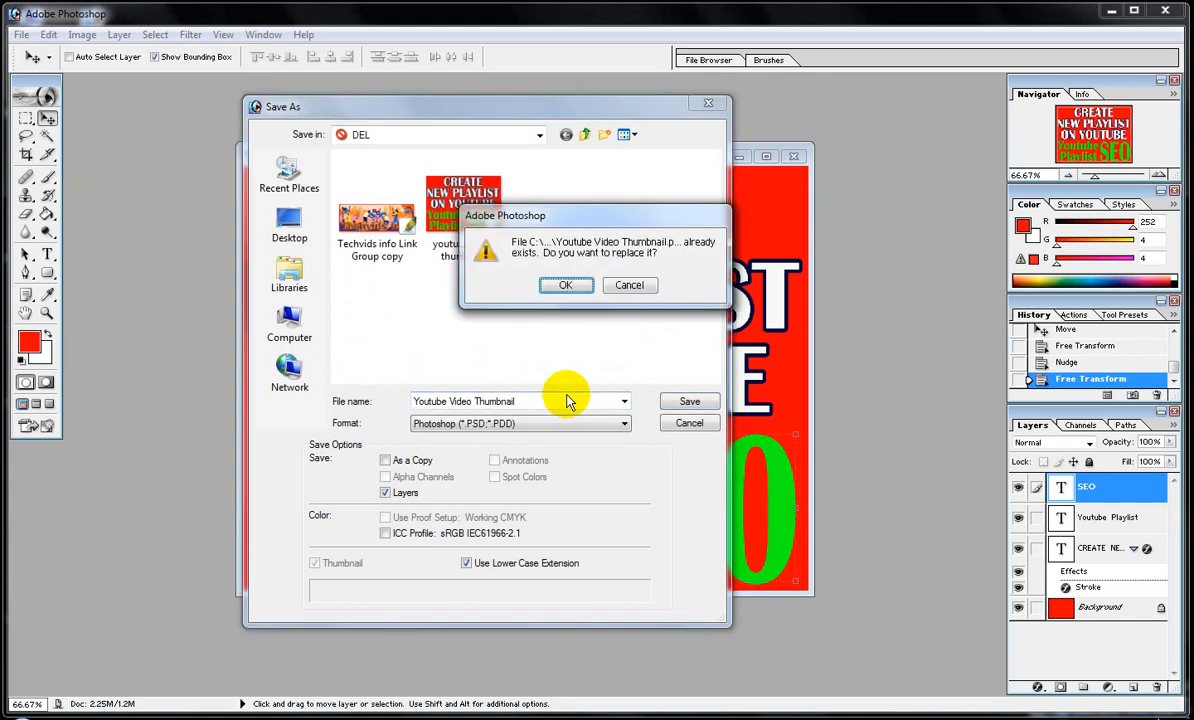
pyautogui.click(631, 286)
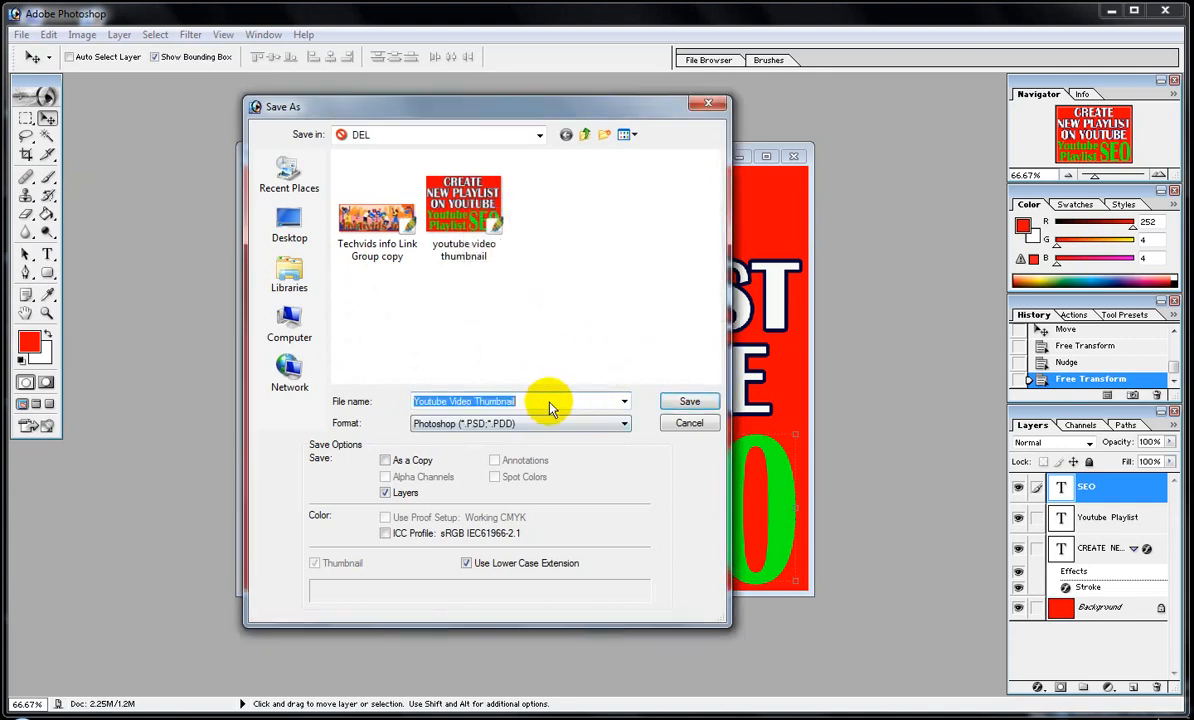
pyautogui.click(549, 400)
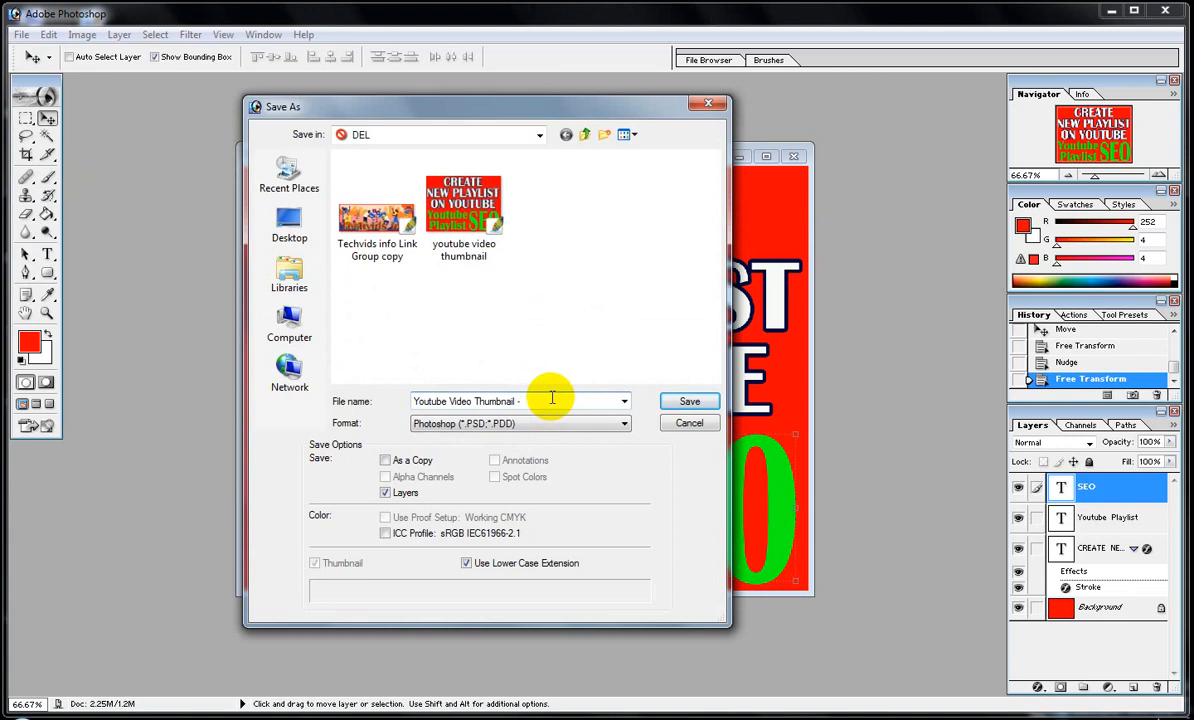
pyautogui.click(689, 401)
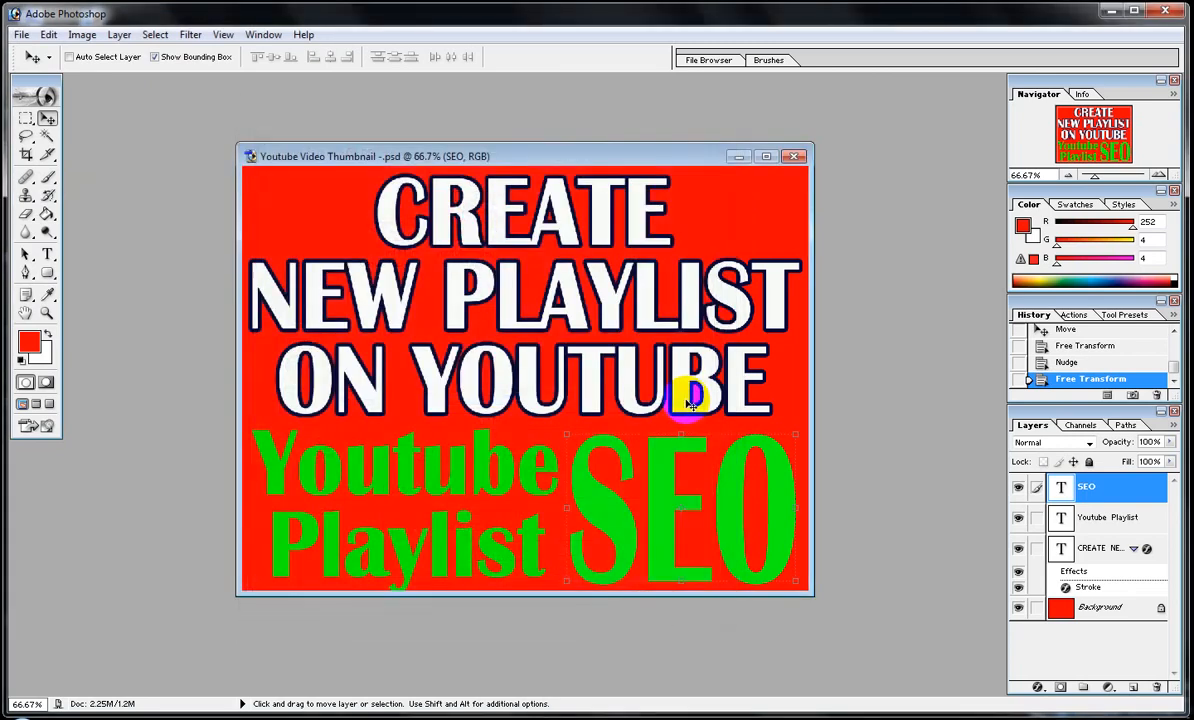